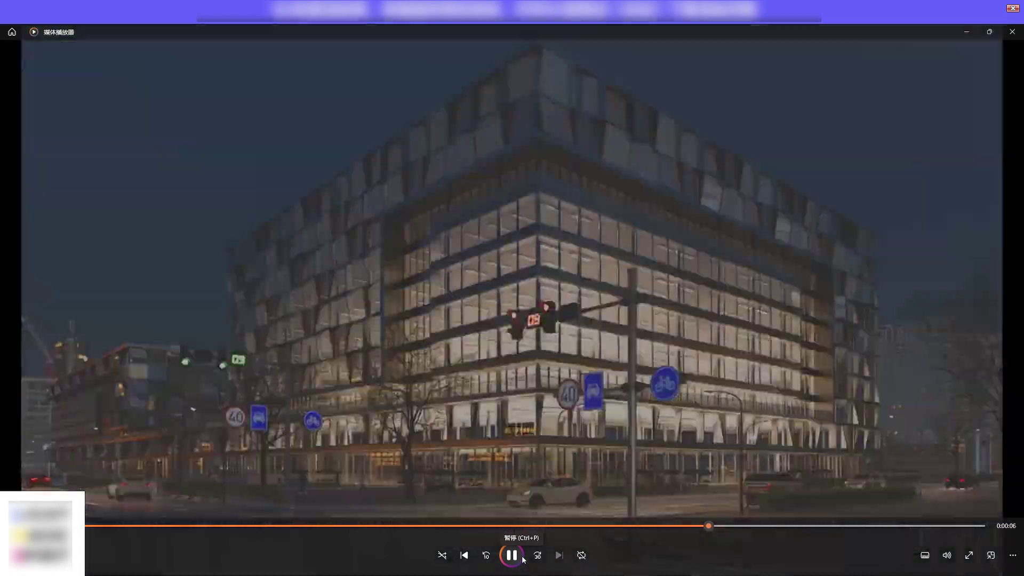
Jump twice along the Media Player seek bar to view later building shots of the dusk video.
{"action": "left_click", "coordinate": [424, 526]}
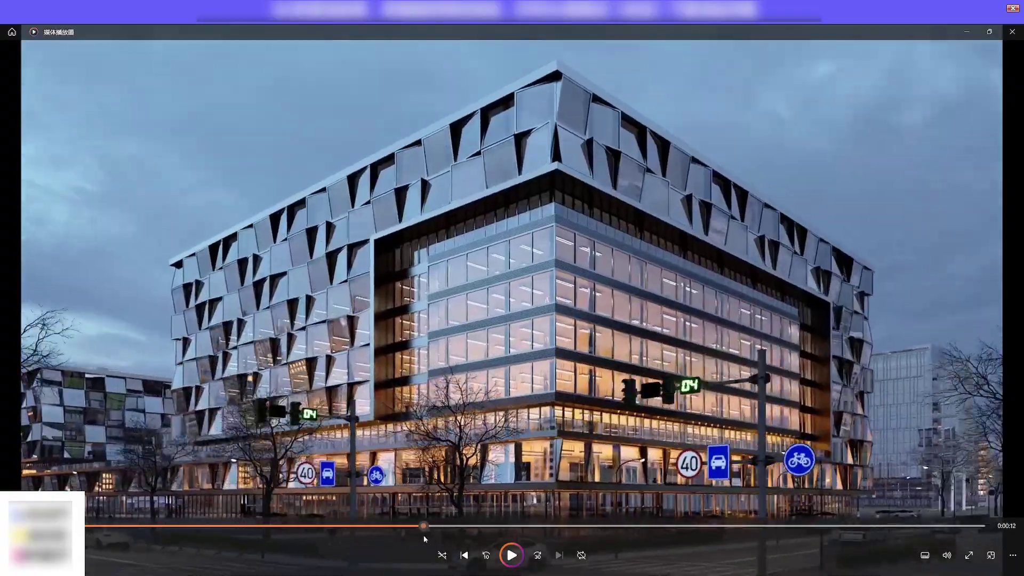
{"action": "left_click", "coordinate": [179, 539]}
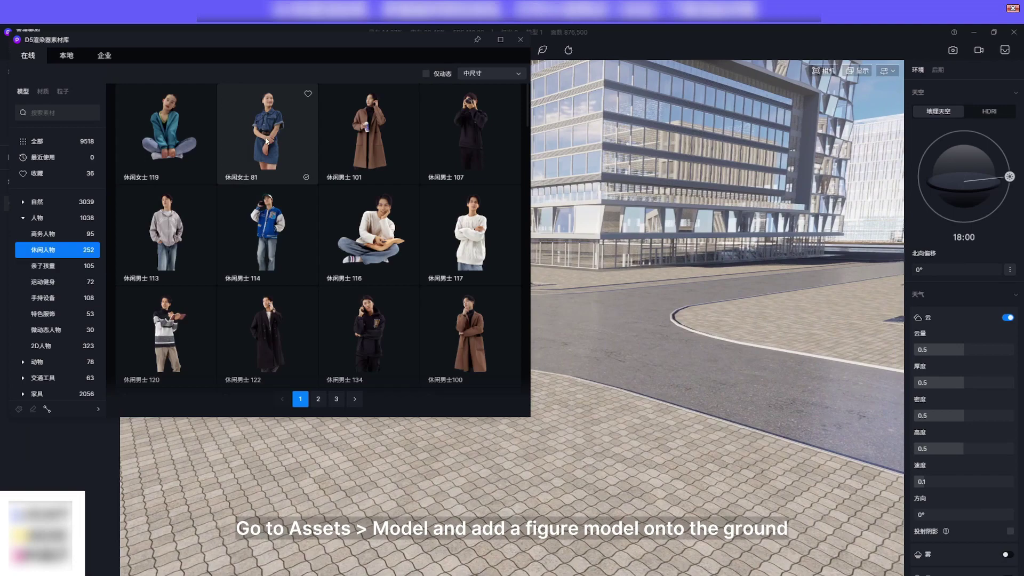
Use a casual woman figure to set the camera at shoulder height, delete her, then enable two-point perspective.
{"action": "left_click", "coordinate": [267, 141]}
{"action": "left_click", "coordinate": [611, 522]}
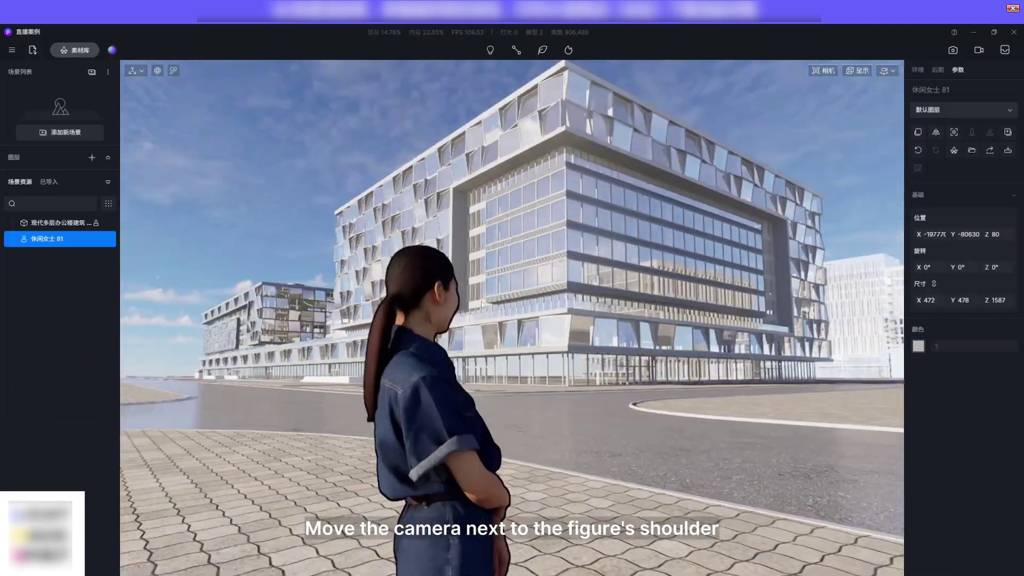
{"action": "middle_click_drag", "start_coordinate": [482, 304], "coordinate": [556, 336]}
{"action": "key", "text": "Delete"}
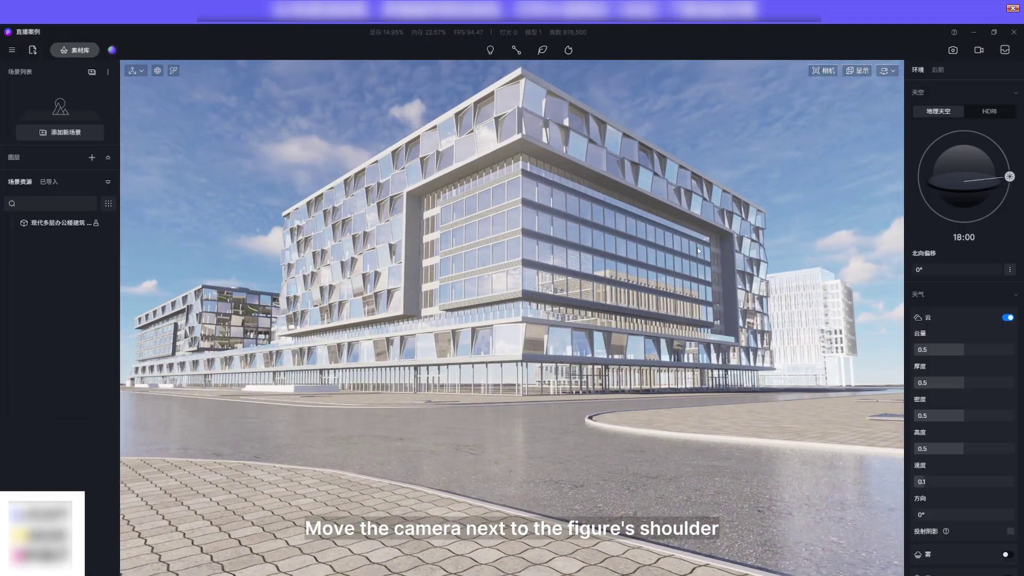
{"action": "key", "text": "F8"}
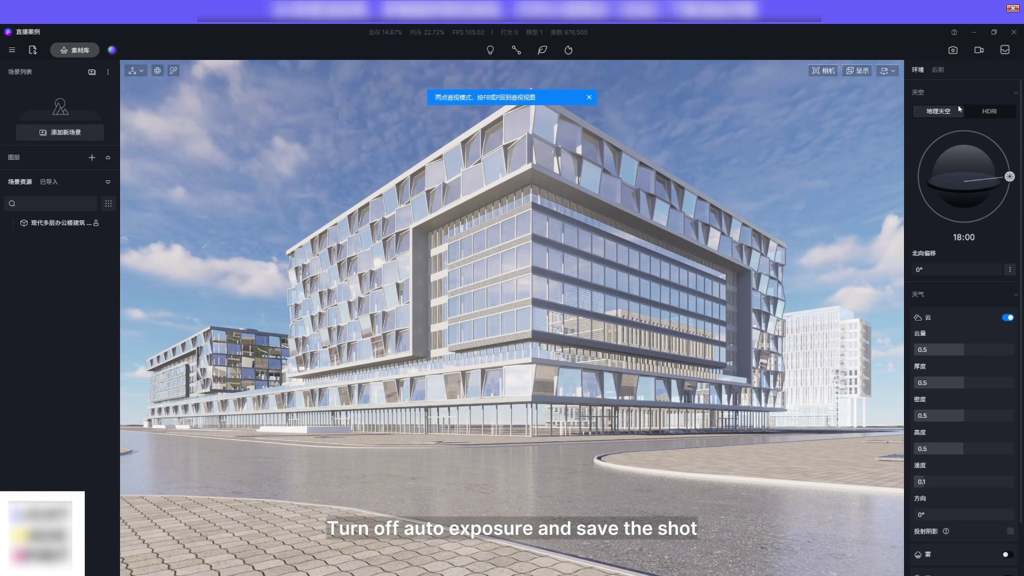
Disable auto exposure, save the view as 场景 1, and rotate the DYC_HDR_16K_05 HDRI sky to 192.1°.
{"action": "left_click", "coordinate": [937, 70]}
{"action": "left_click", "coordinate": [1006, 223]}
{"action": "left_click", "coordinate": [77, 138]}
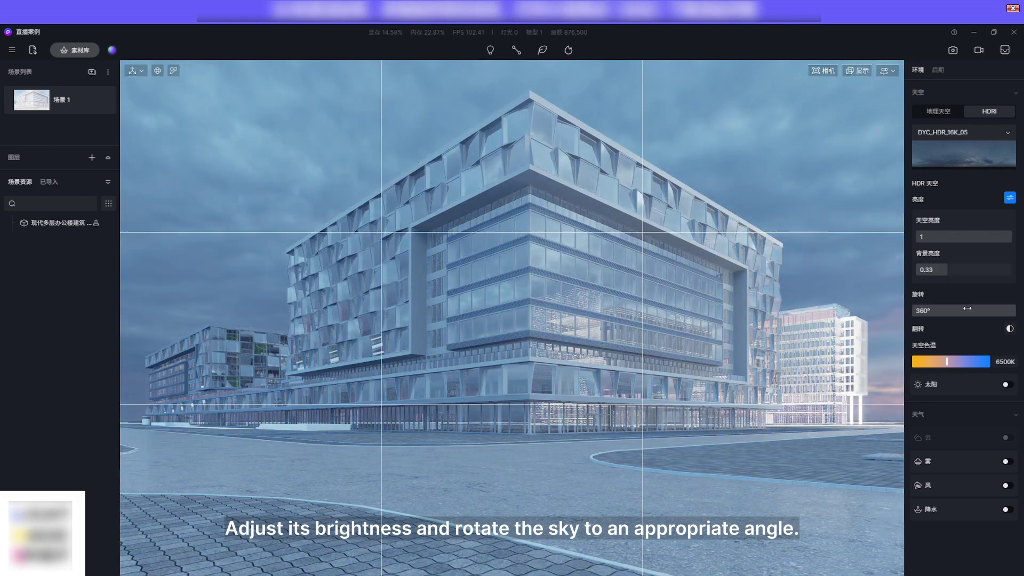
{"action": "left_click_drag", "start_coordinate": [938, 314], "coordinate": [967, 314]}
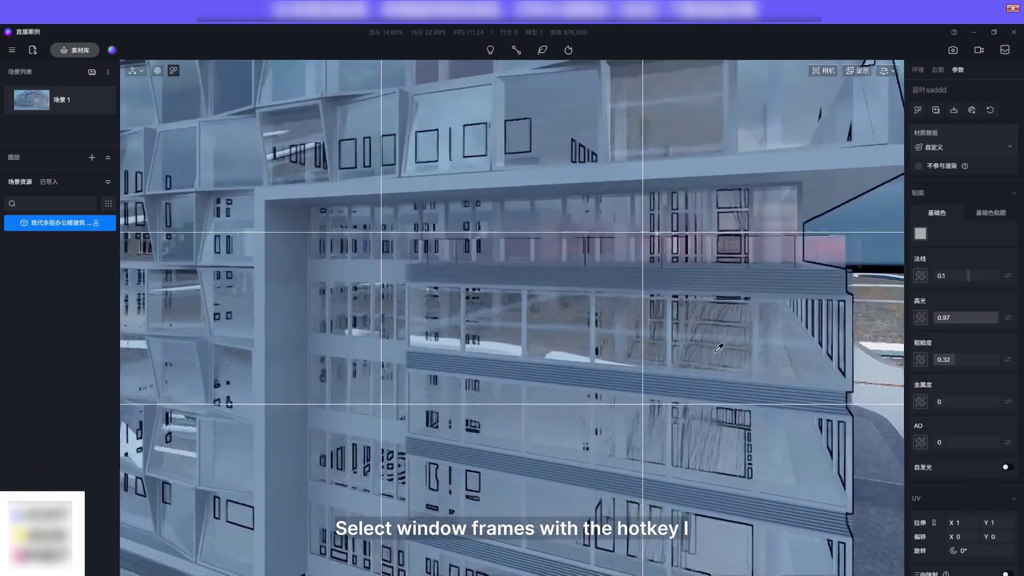
Drag 磨砂银 from Metal > Matte Metal in the Asset Library onto the window frames.
{"action": "left_click", "coordinate": [74, 50]}
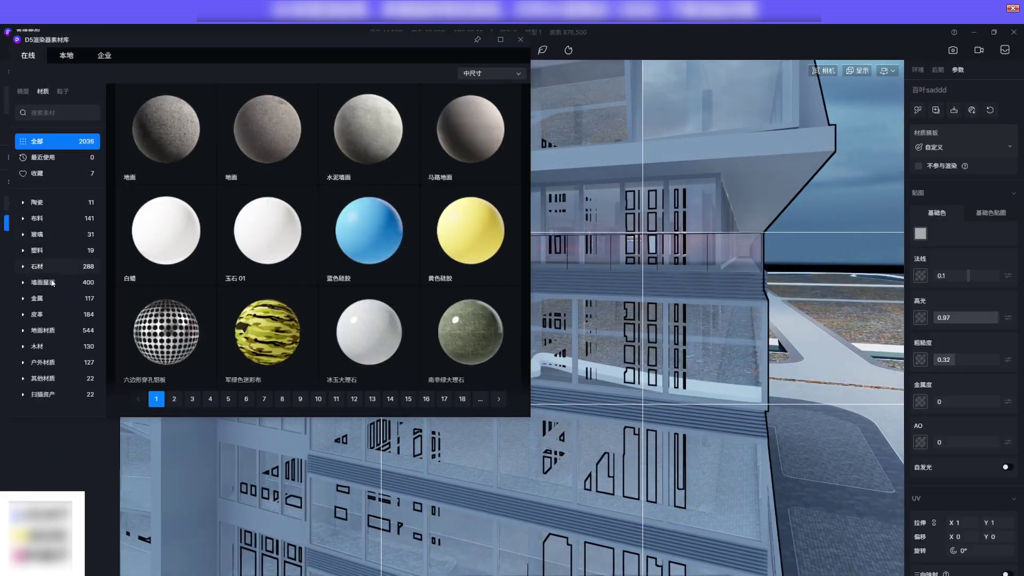
{"action": "left_click", "coordinate": [54, 298]}
{"action": "left_click", "coordinate": [55, 329]}
{"action": "left_click_drag", "start_coordinate": [166, 332], "coordinate": [533, 457]}
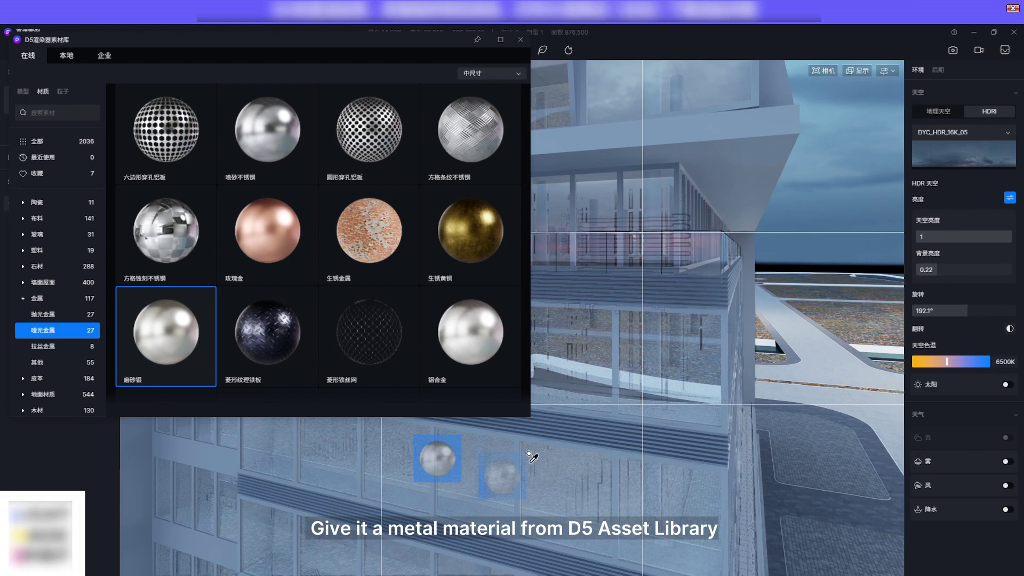
{"action": "left_click_drag", "start_coordinate": [196, 427], "coordinate": [597, 381]}
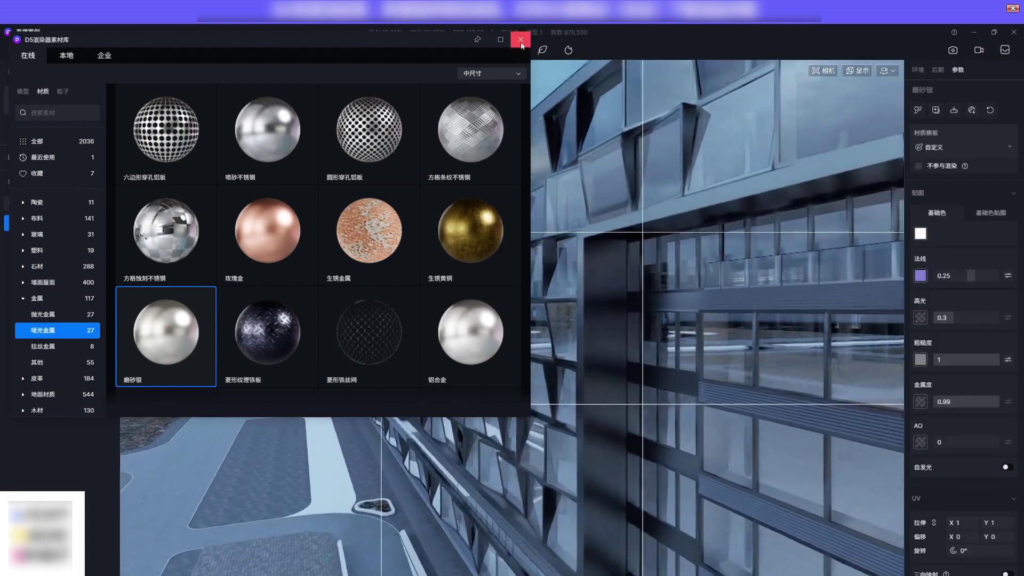
{"action": "left_click", "coordinate": [520, 40]}
{"action": "scroll", "coordinate": [727, 434], "scroll_direction": "up", "scroll_amount": 6}
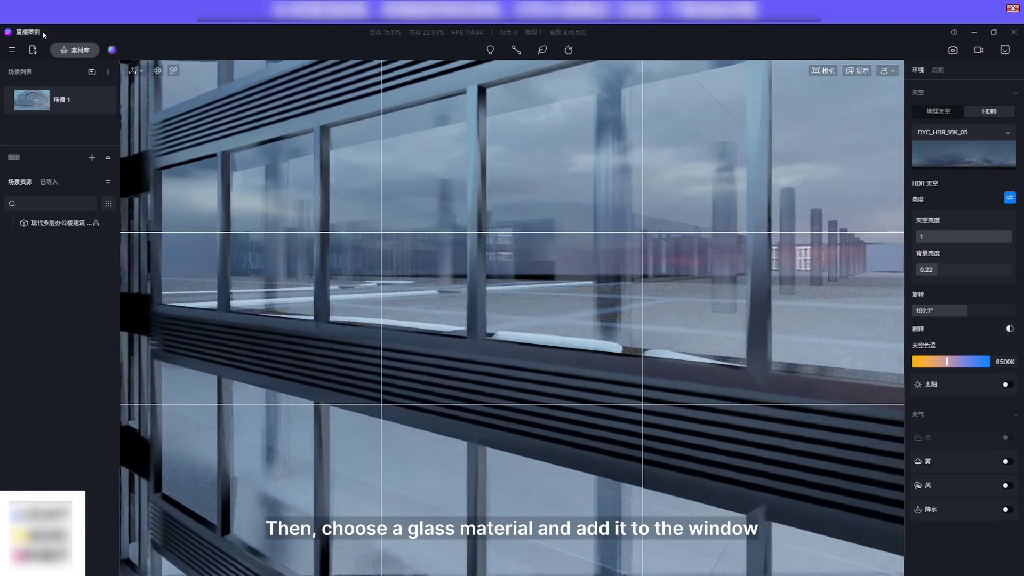
Apply 普通玻璃 glass to the windows, enable thickness, and raise specular to 0.62.
{"action": "left_click", "coordinate": [79, 51]}
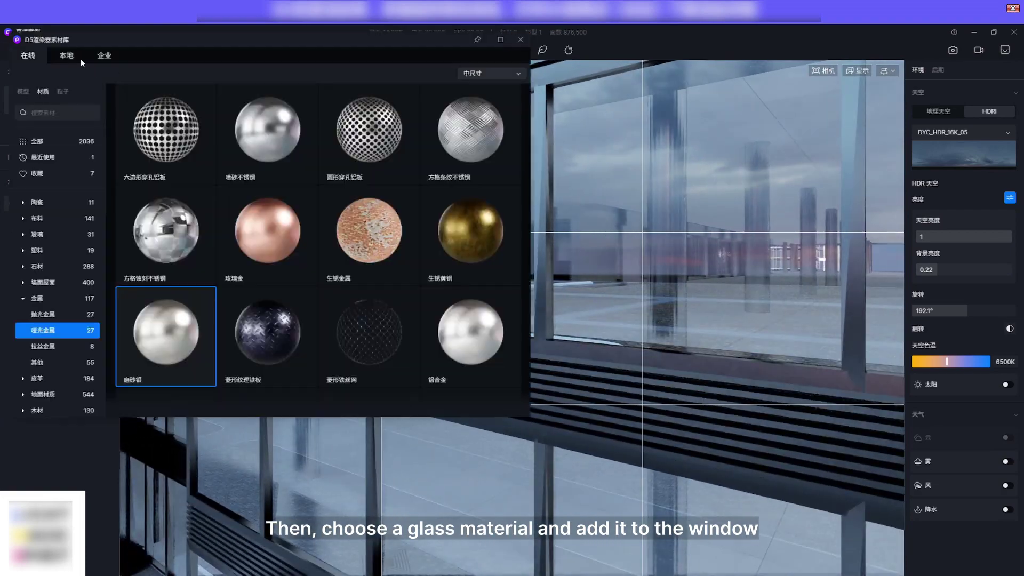
{"action": "left_click", "coordinate": [37, 234]}
{"action": "left_click_drag", "start_coordinate": [376, 260], "coordinate": [731, 228]}
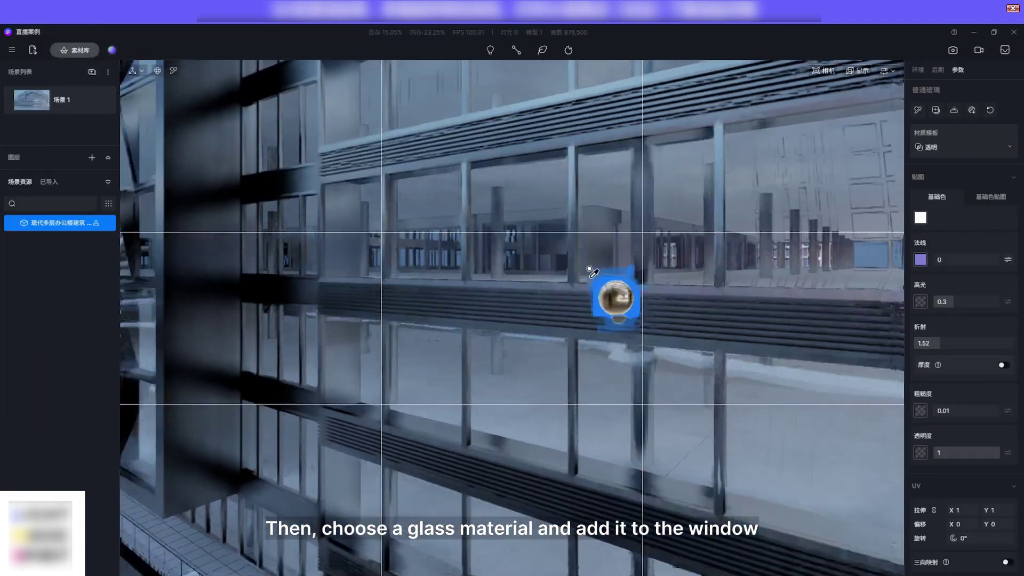
{"action": "left_click_drag", "start_coordinate": [612, 297], "coordinate": [308, 245]}
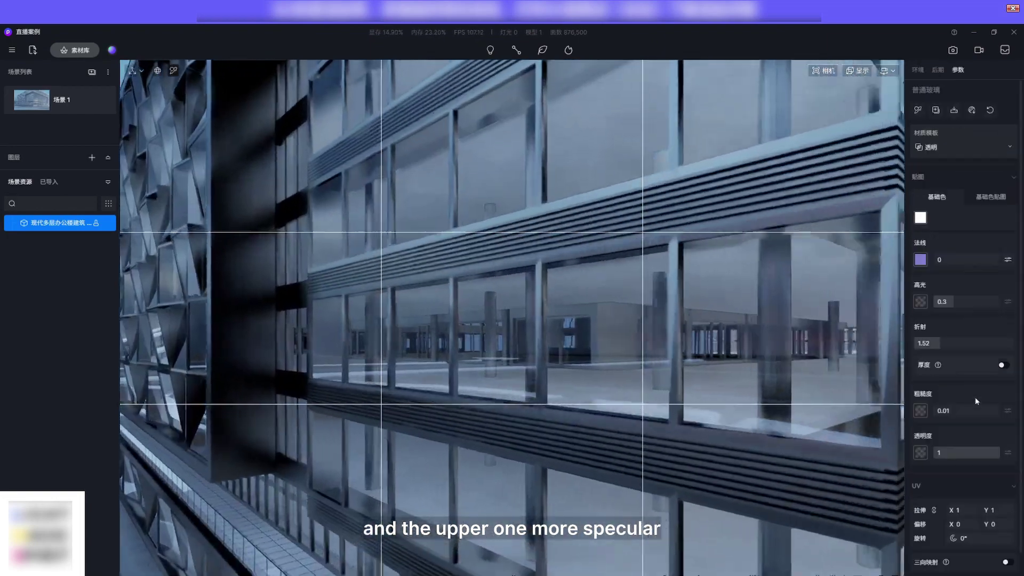
{"action": "left_click", "coordinate": [1003, 365]}
{"action": "left_click_drag", "start_coordinate": [947, 301], "coordinate": [975, 302]}
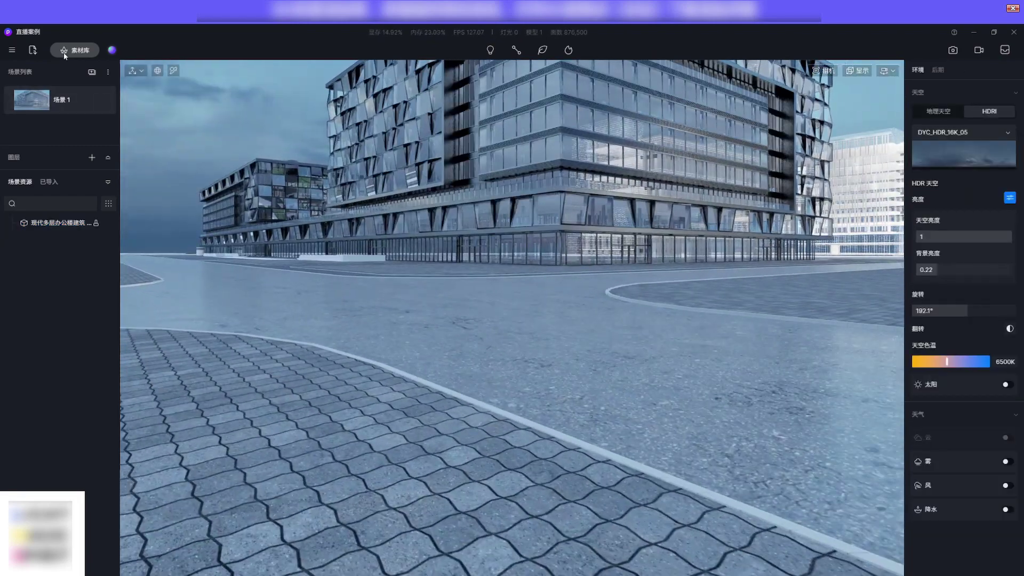
Apply the Asphalt003 material to the road surface.
{"action": "left_click", "coordinate": [64, 53]}
{"action": "left_click", "coordinate": [43, 91]}
{"action": "scroll", "coordinate": [267, 213], "scroll_direction": "down", "scroll_amount": 2}
{"action": "left_click_drag", "start_coordinate": [267, 215], "coordinate": [590, 306]}
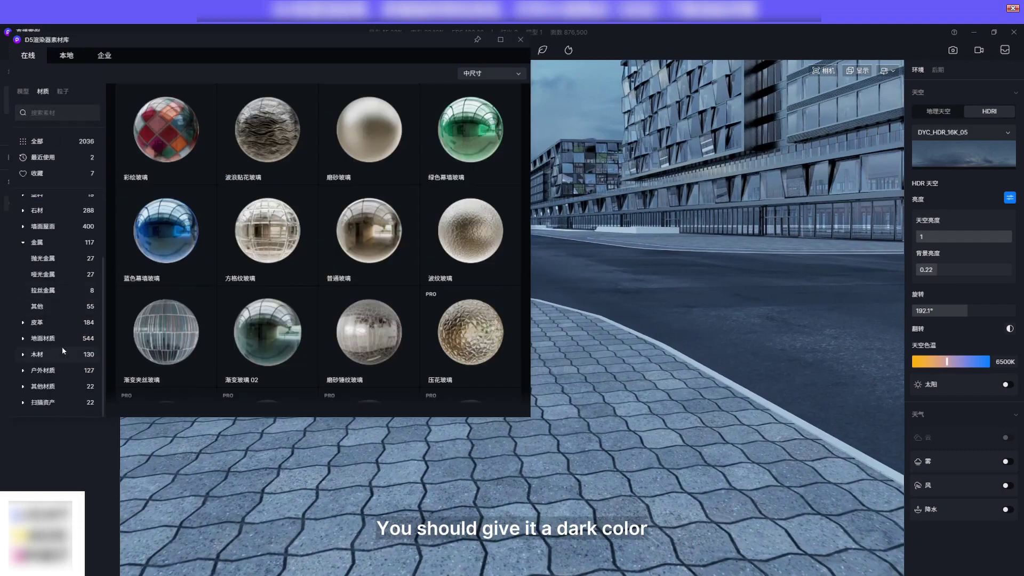
Give the sidewalk dark floor-tile paving and the curb 方形文化石铺装 01 on the Custom template.
{"action": "left_click", "coordinate": [57, 338]}
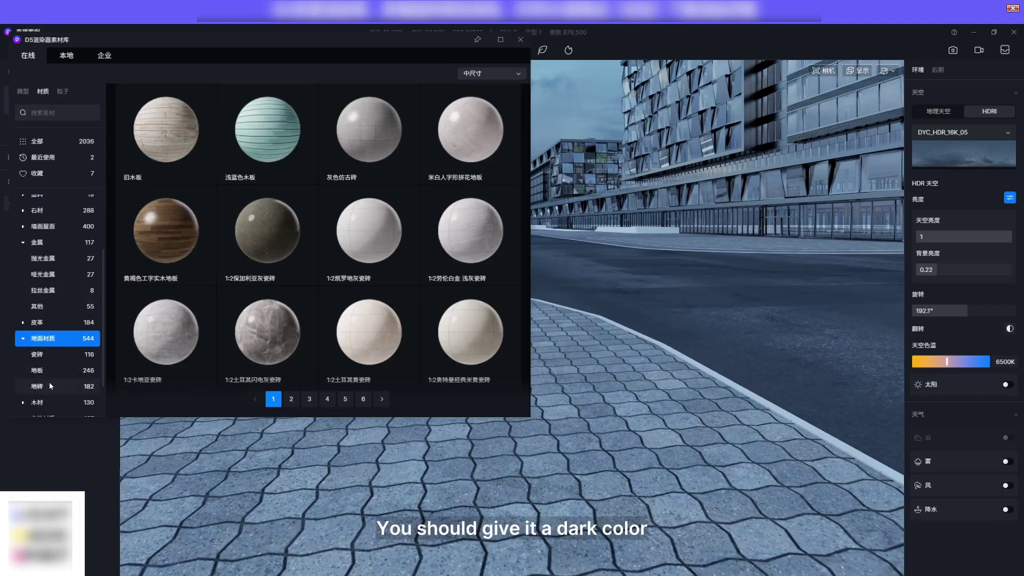
{"action": "left_click", "coordinate": [51, 381]}
{"action": "scroll", "coordinate": [461, 275], "scroll_direction": "down", "scroll_amount": 4}
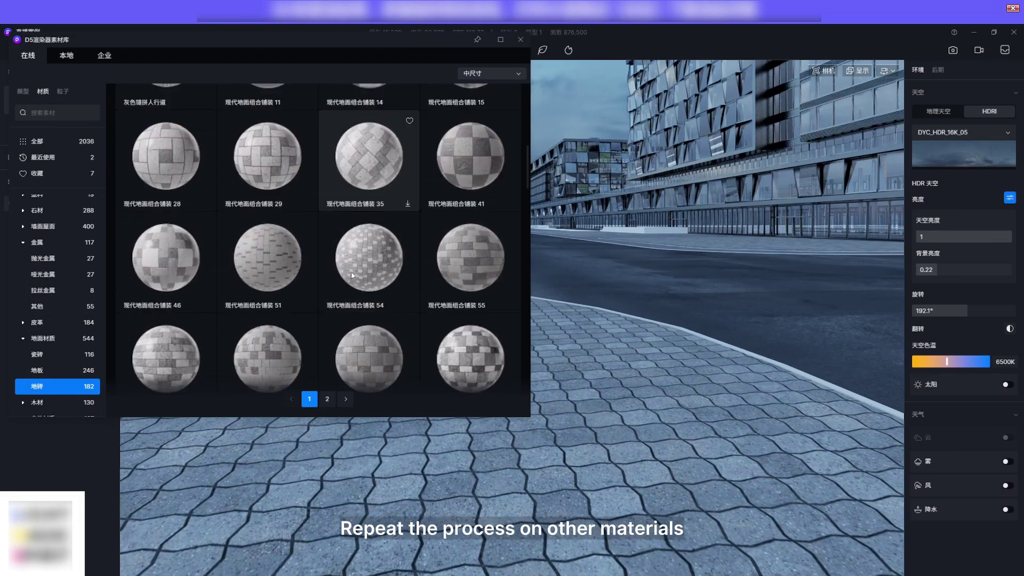
{"action": "scroll", "coordinate": [460, 274], "scroll_direction": "down", "scroll_amount": 6}
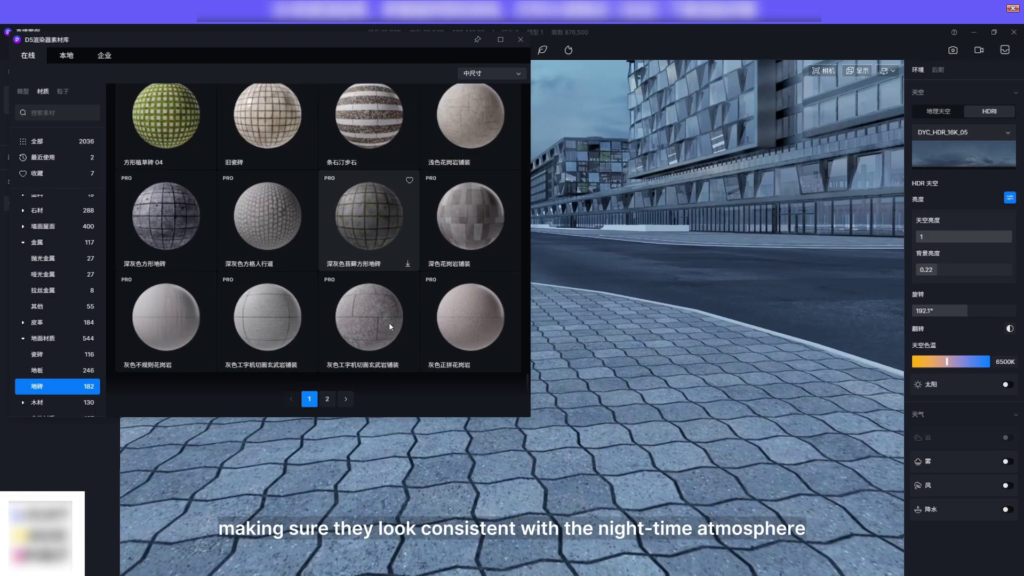
{"action": "left_click_drag", "start_coordinate": [627, 424], "coordinate": [502, 165]}
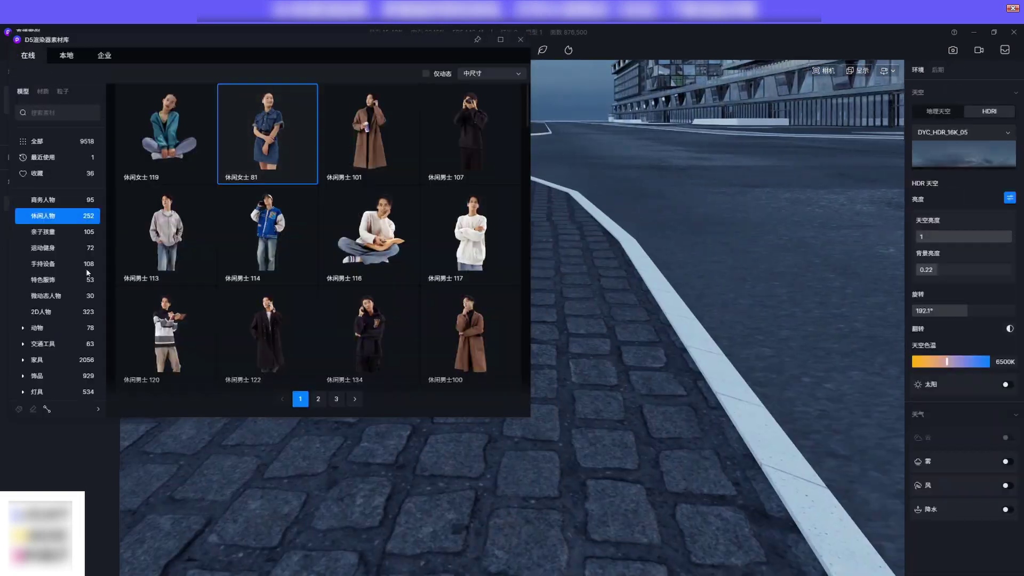
{"action": "left_click_drag", "start_coordinate": [740, 486], "coordinate": [672, 482]}
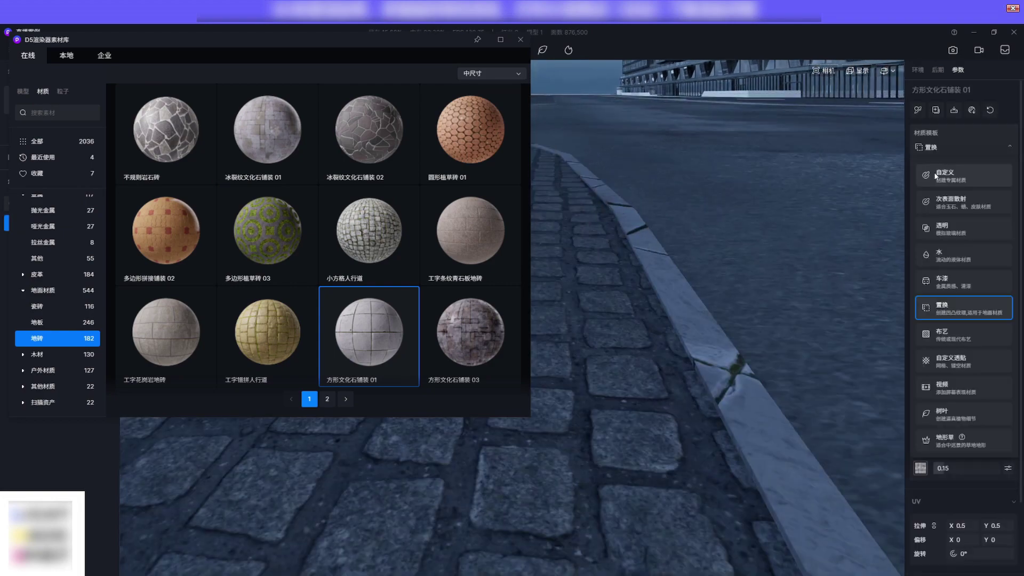
{"action": "left_click", "coordinate": [943, 175]}
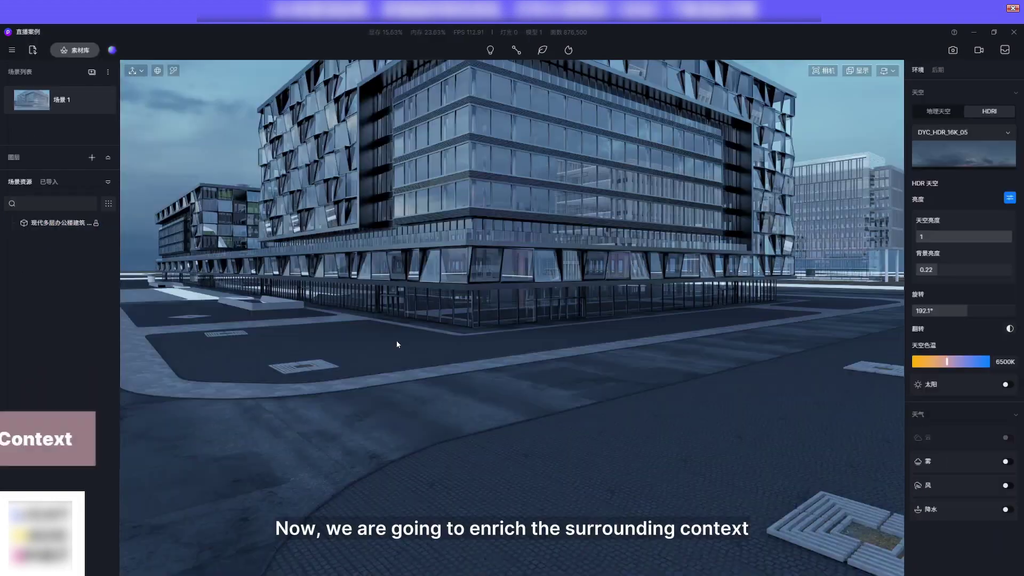
Place the local 枯树.d5a dead tree in a tree pit and add a duplicated, rotated copy.
{"action": "key", "text": "w"}
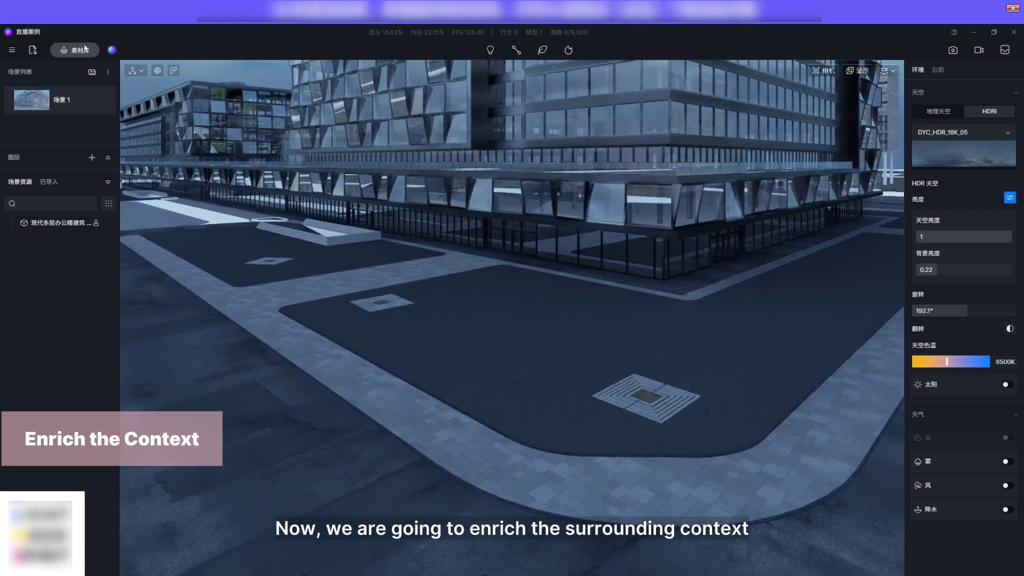
{"action": "left_click", "coordinate": [86, 49]}
{"action": "left_click", "coordinate": [66, 55]}
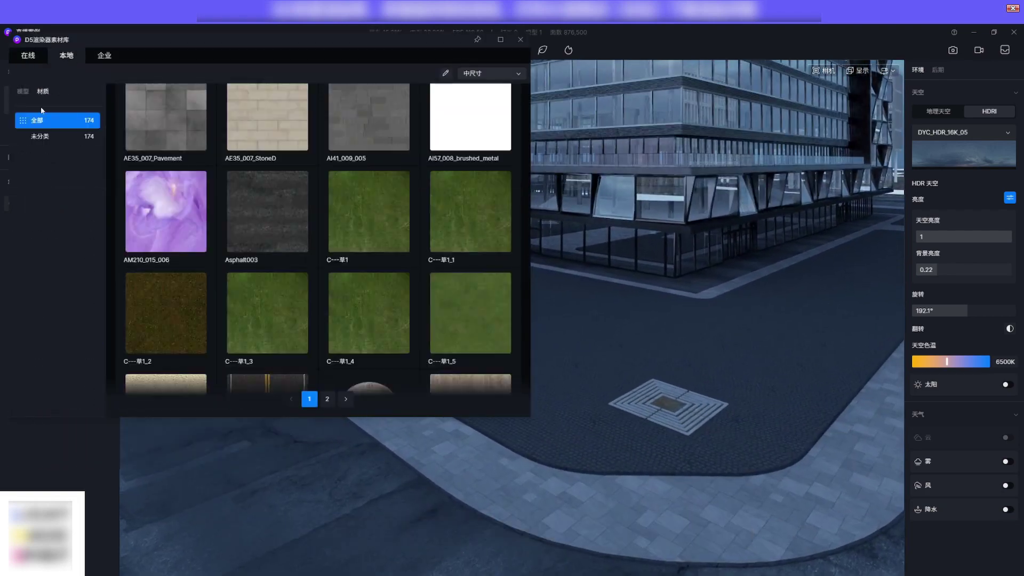
{"action": "left_click", "coordinate": [22, 92]}
{"action": "left_click", "coordinate": [40, 136]}
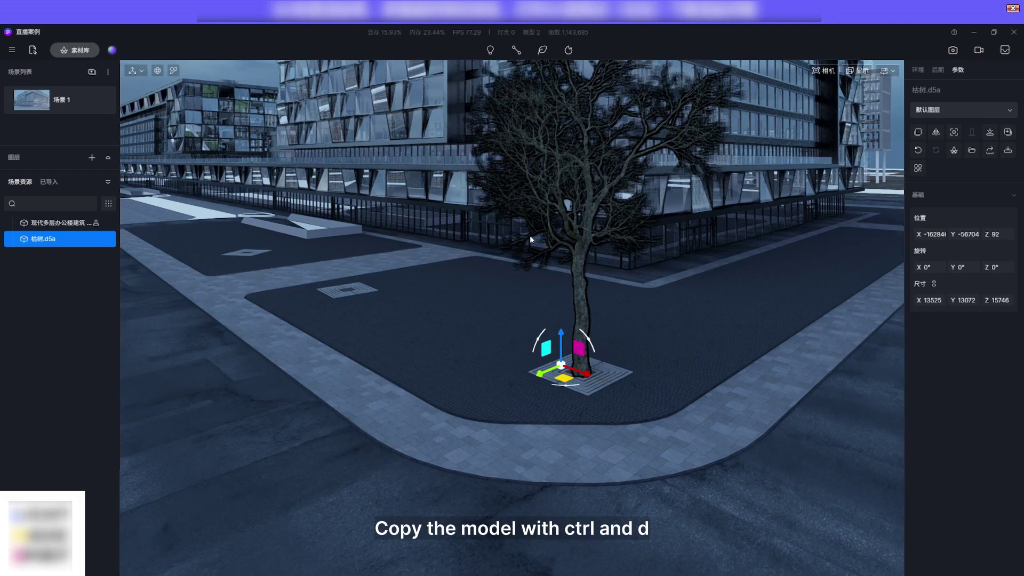
{"action": "key", "text": "ctrl+d"}
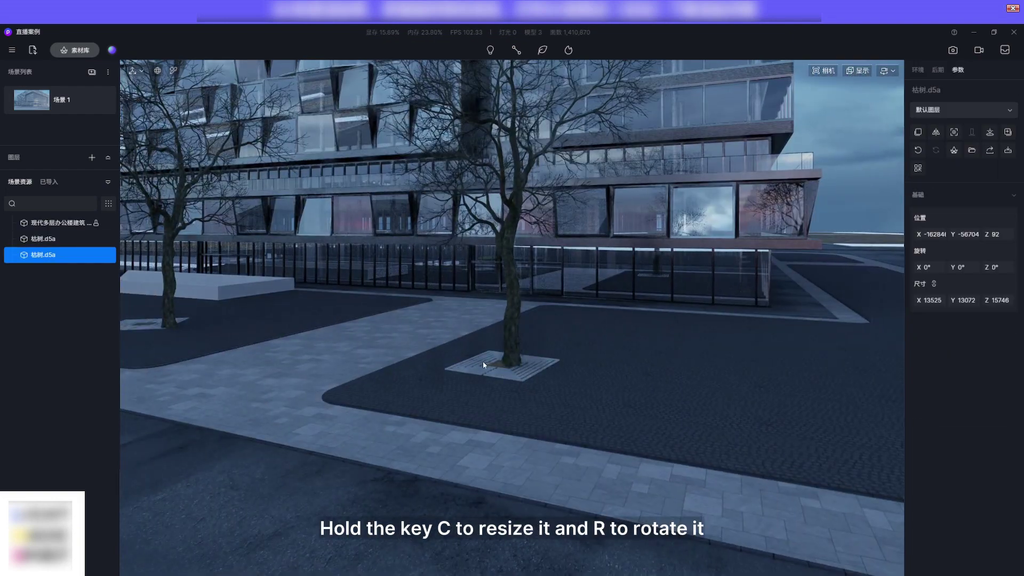
{"action": "key", "text": "r"}
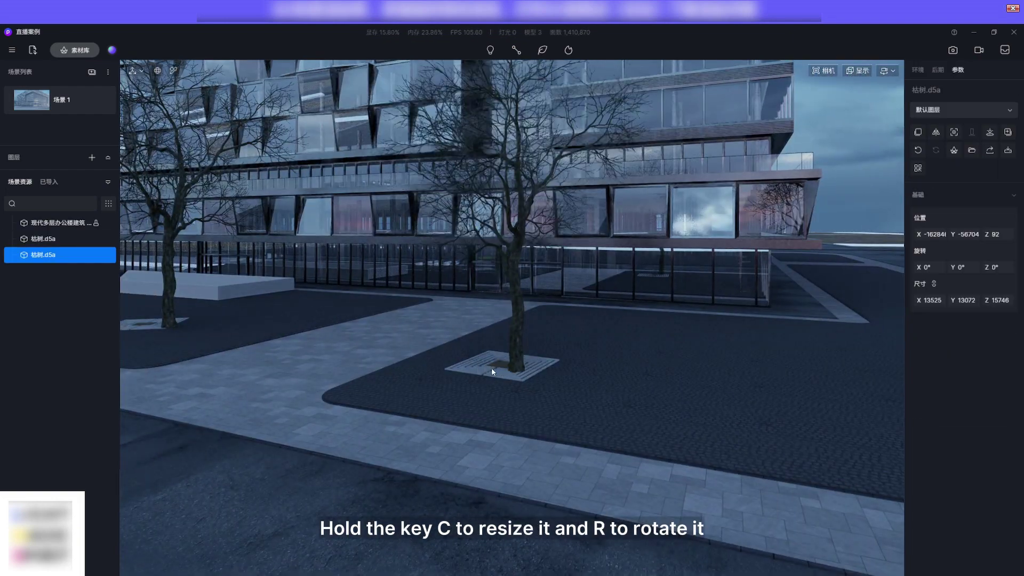
{"action": "key", "text": "r"}
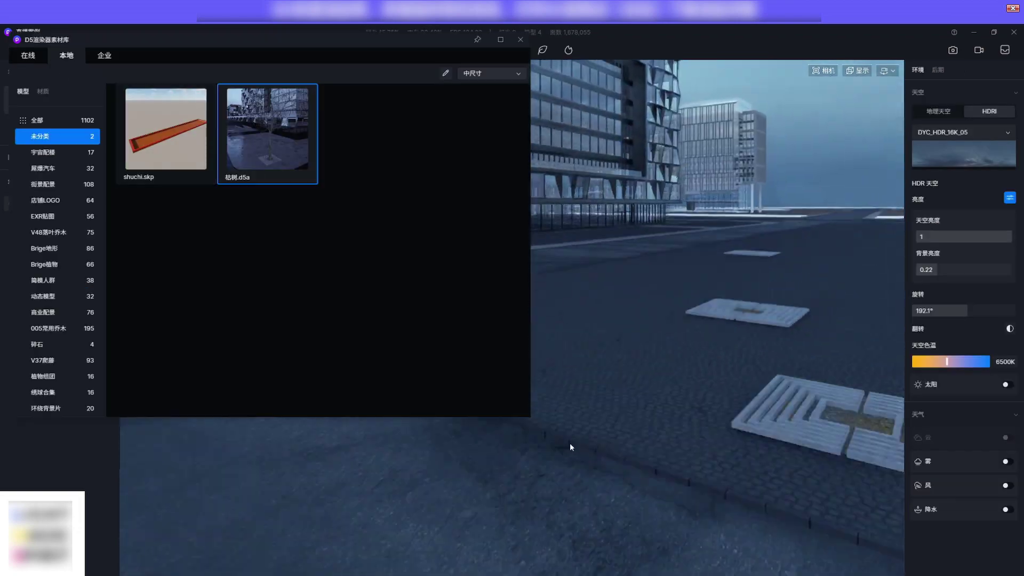
Browse the online broadleaf tree models under Models > Nature > 阔叶树.
{"action": "left_click", "coordinate": [28, 55]}
{"action": "left_click", "coordinate": [23, 92]}
{"action": "left_click", "coordinate": [42, 203]}
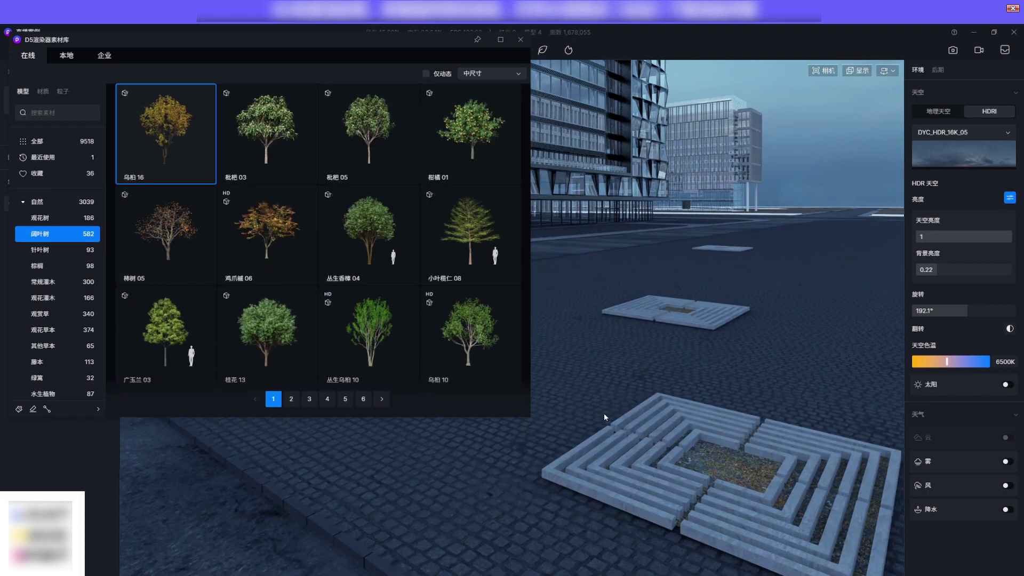
Place a 乌桕 16 tree and set its leaf material to the 布艺 template with opacity 0.
{"action": "left_click", "coordinate": [678, 465]}
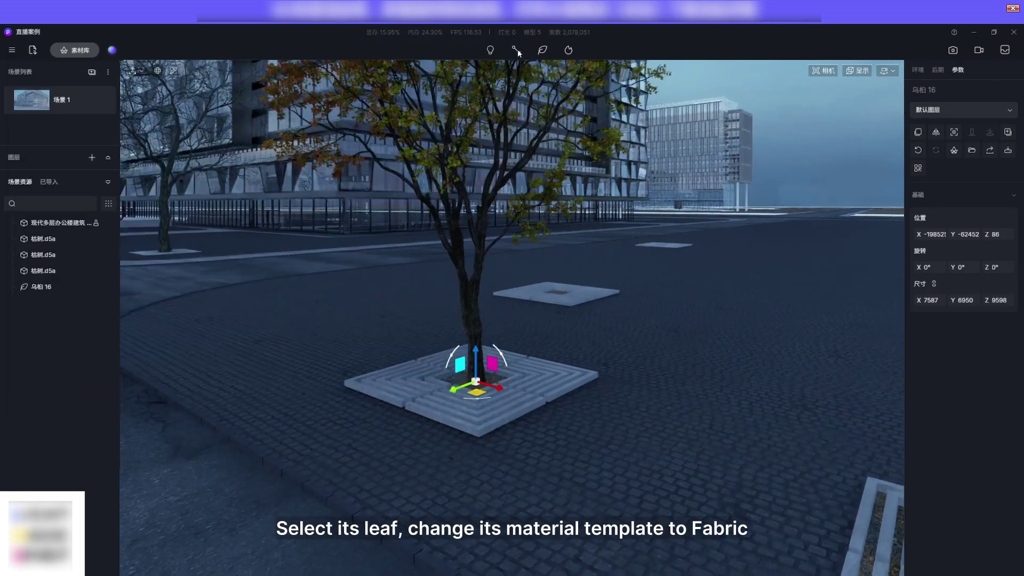
{"action": "left_click", "coordinate": [516, 50]}
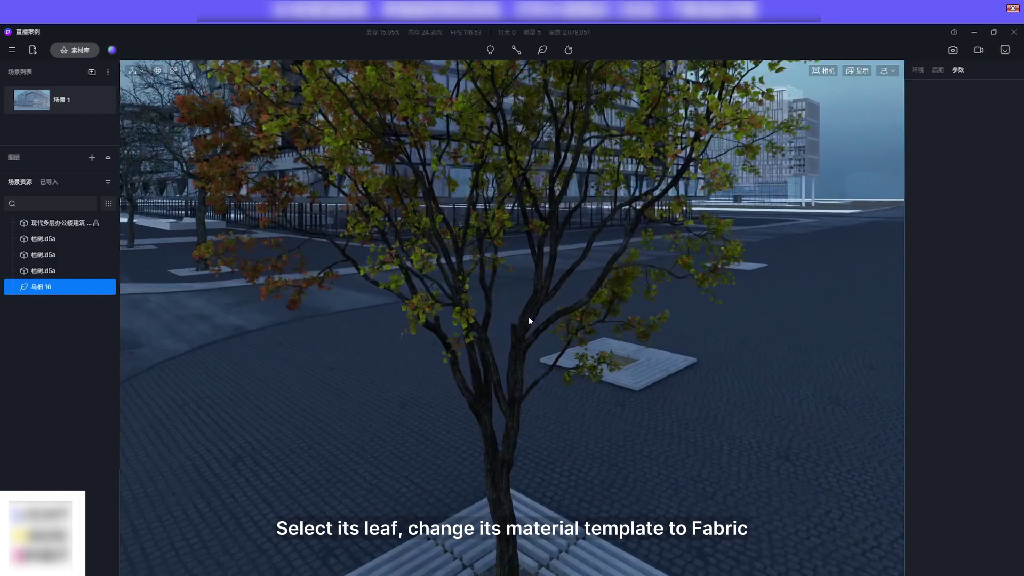
{"action": "left_click", "coordinate": [949, 275]}
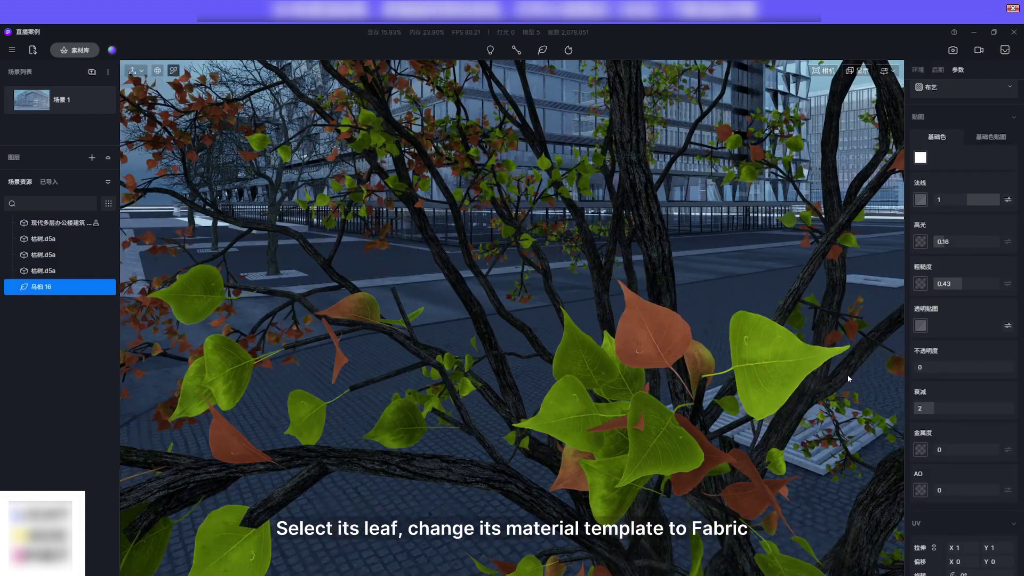
{"action": "left_click", "coordinate": [942, 87]}
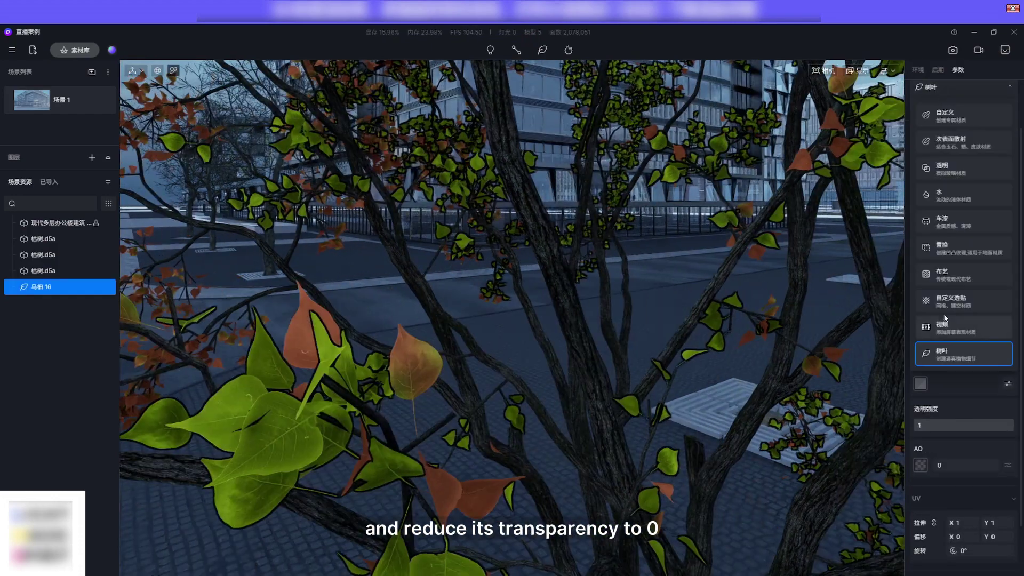
{"action": "left_click", "coordinate": [954, 349]}
{"action": "left_click_drag", "start_coordinate": [946, 369], "coordinate": [913, 368]}
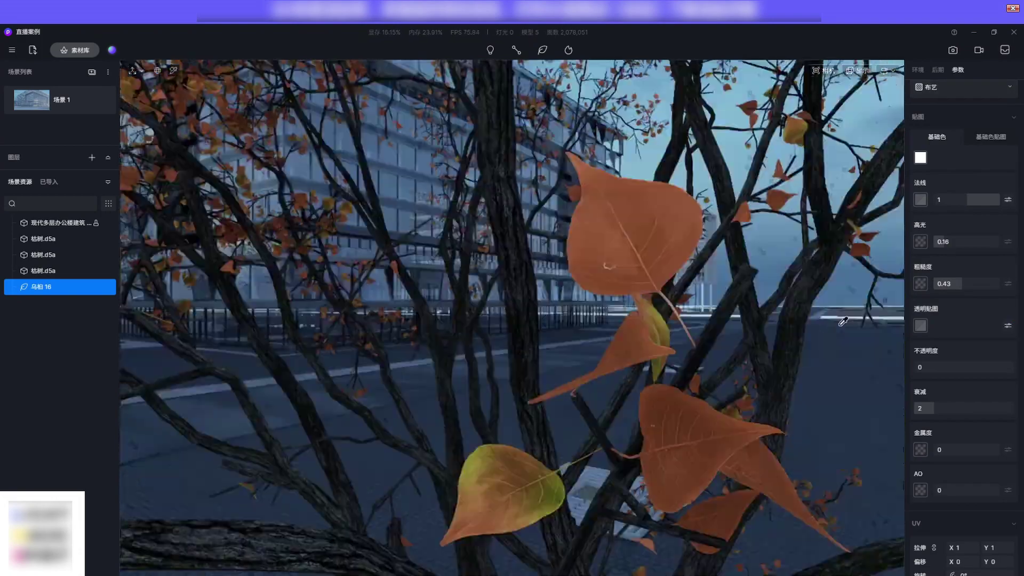
{"action": "middle_click_drag", "start_coordinate": [842, 322], "coordinate": [371, 507]}
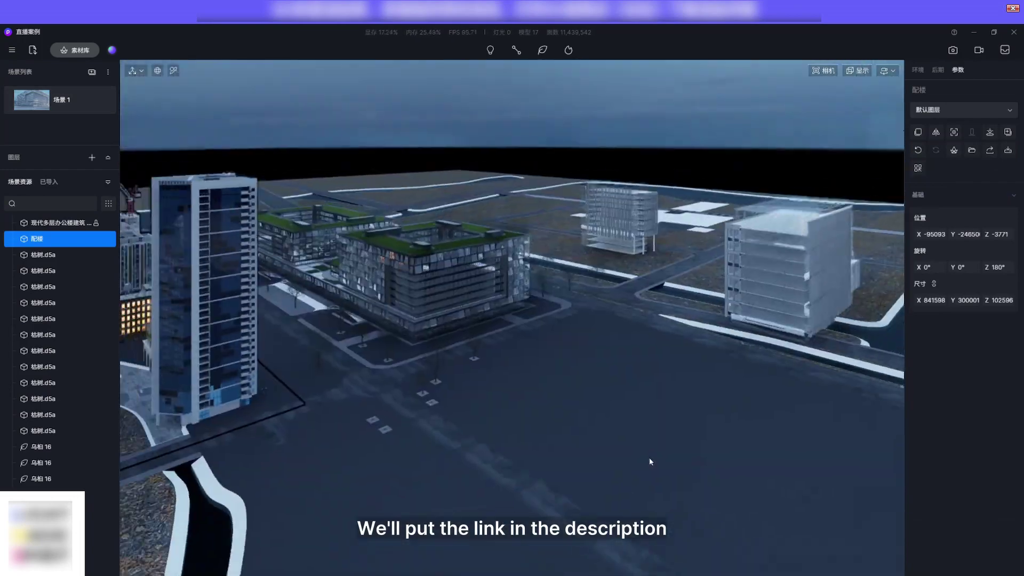
Place a second copy of the 配楼 city-block model beside the site.
{"action": "left_click", "coordinate": [524, 341]}
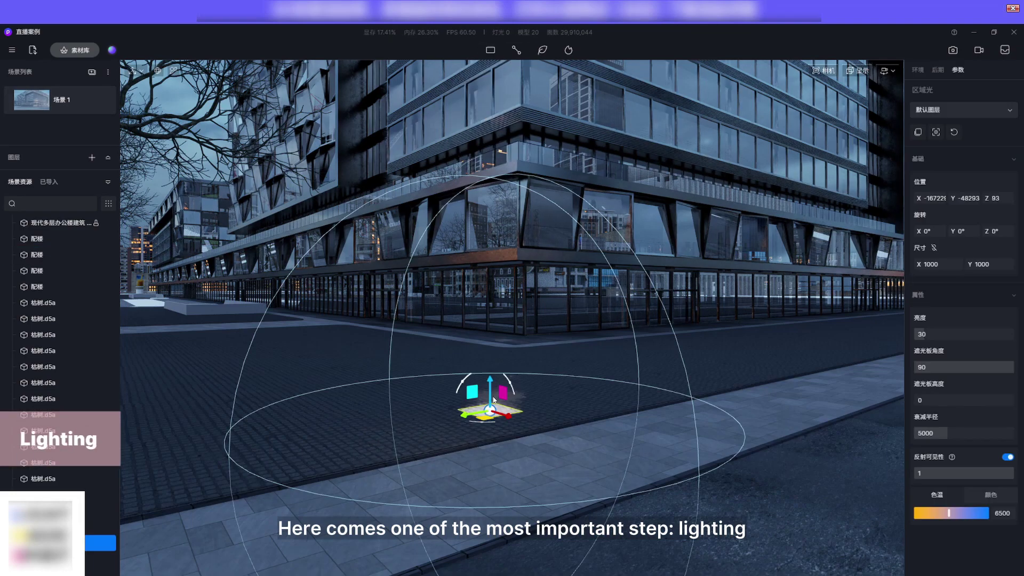
Place a rectangular area light by the storefront and turn off its reflection visibility.
{"action": "left_click", "coordinate": [493, 399]}
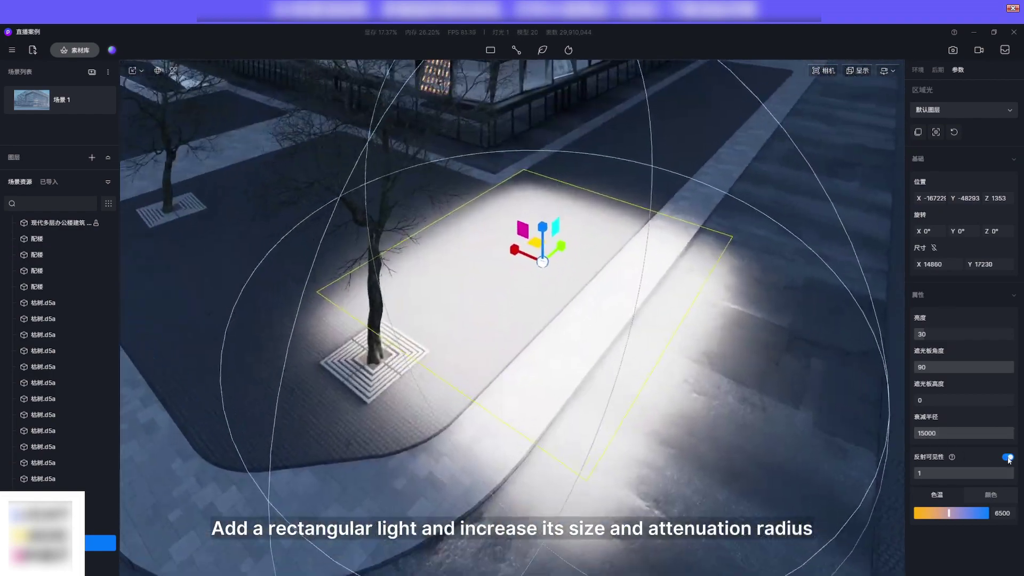
{"action": "left_click", "coordinate": [1007, 457]}
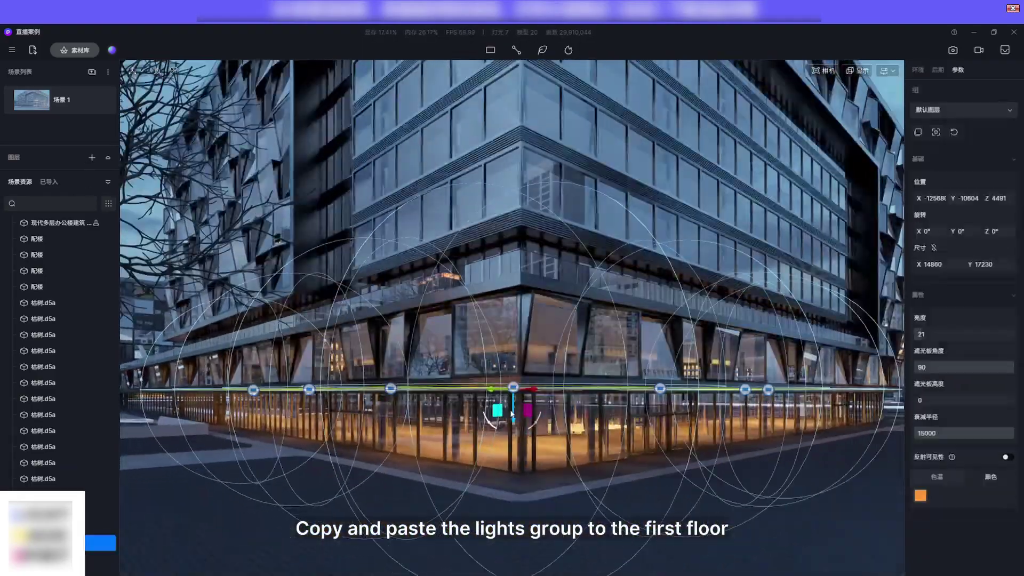
Duplicate the ground-floor lights group and raise the copy to the first floor.
{"action": "key", "text": "ctrl+c"}
{"action": "key", "text": "ctrl+v"}
{"action": "left_click_drag", "start_coordinate": [511, 413], "coordinate": [507, 396]}
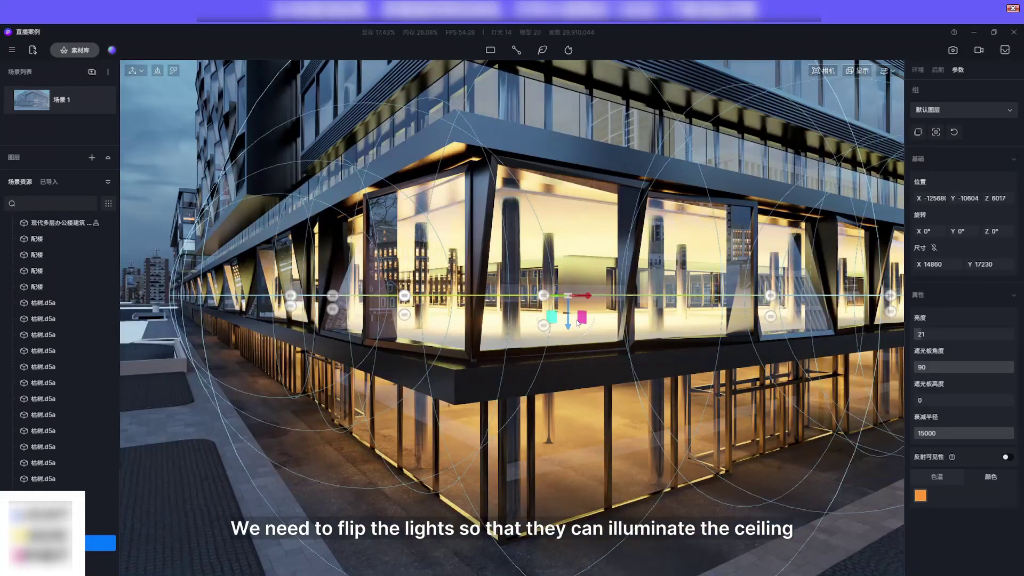
{"action": "scroll", "coordinate": [577, 322], "scroll_direction": "up", "scroll_amount": 10}
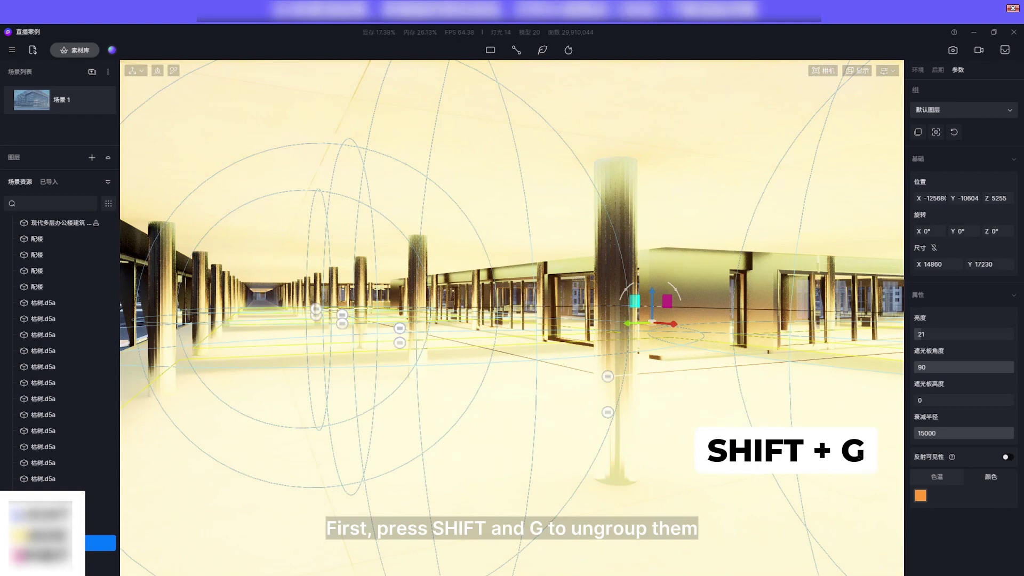
Ungroup the copied lights, rotate them 180° around Y, and regroup them.
{"action": "key", "text": "shift+g"}
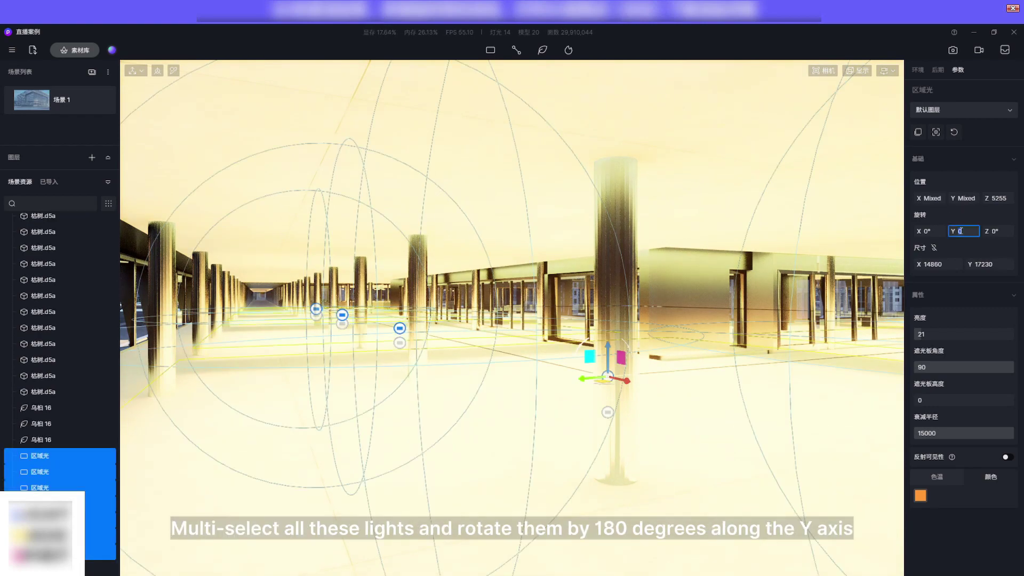
{"action": "type", "text": "180"}
{"action": "key", "text": "Return"}
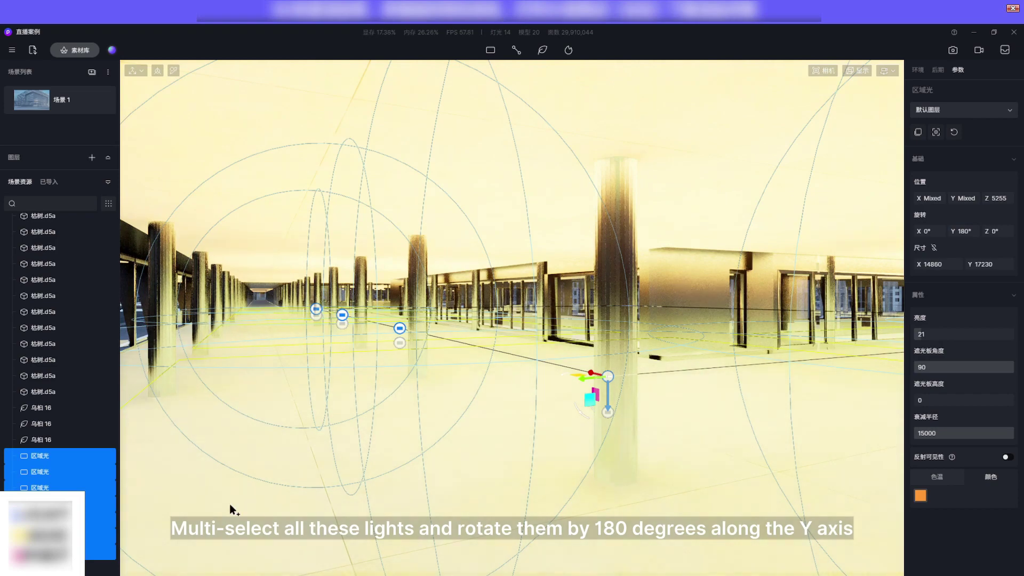
{"action": "key", "text": "ctrl+g"}
Review the rendered building reference video.
{"action": "scroll", "coordinate": [254, 492], "scroll_direction": "down", "scroll_amount": 10}
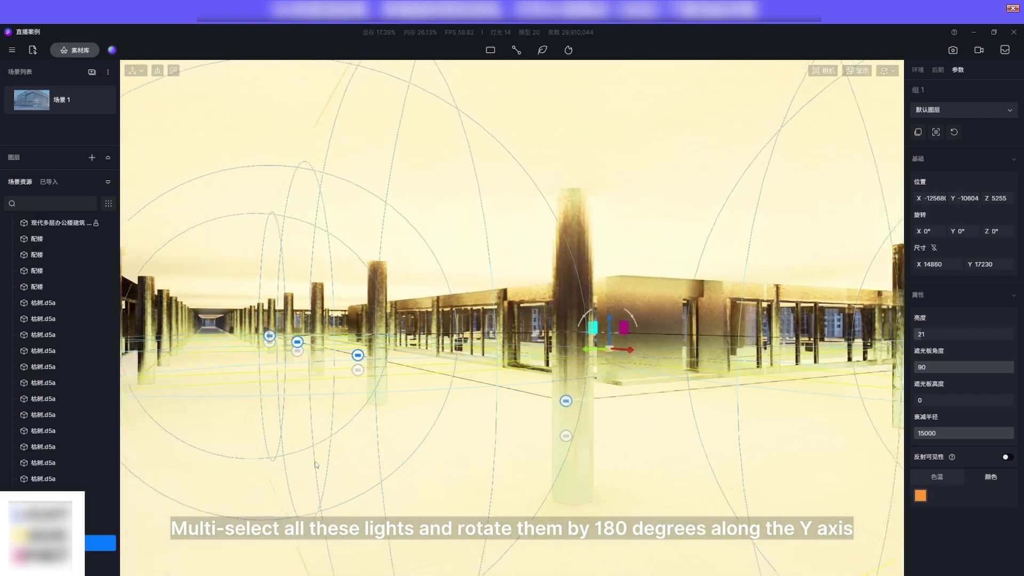
{"action": "scroll", "coordinate": [315, 464], "scroll_direction": "down", "scroll_amount": 5}
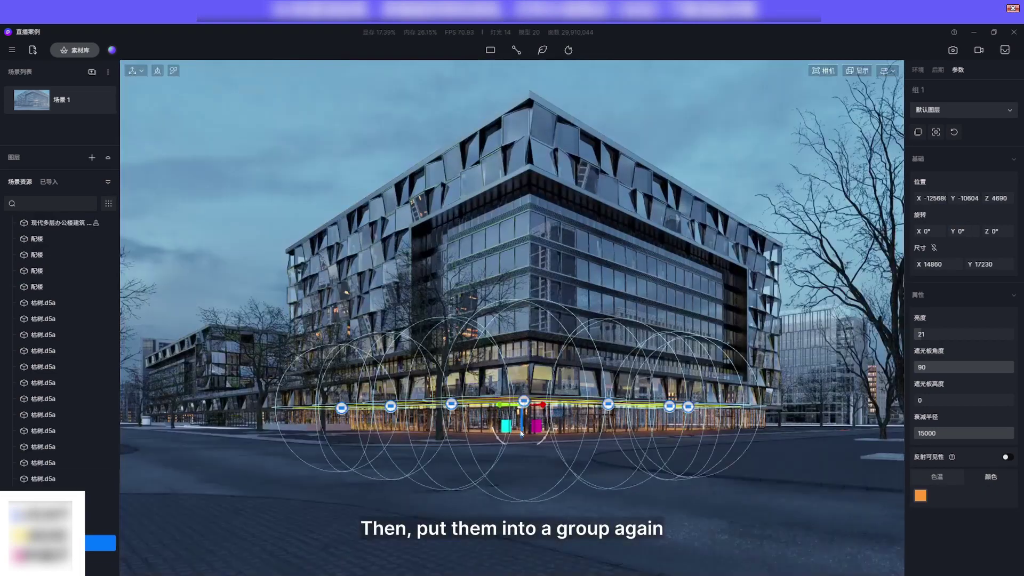
{"action": "scroll", "coordinate": [525, 428], "scroll_direction": "up", "scroll_amount": 10}
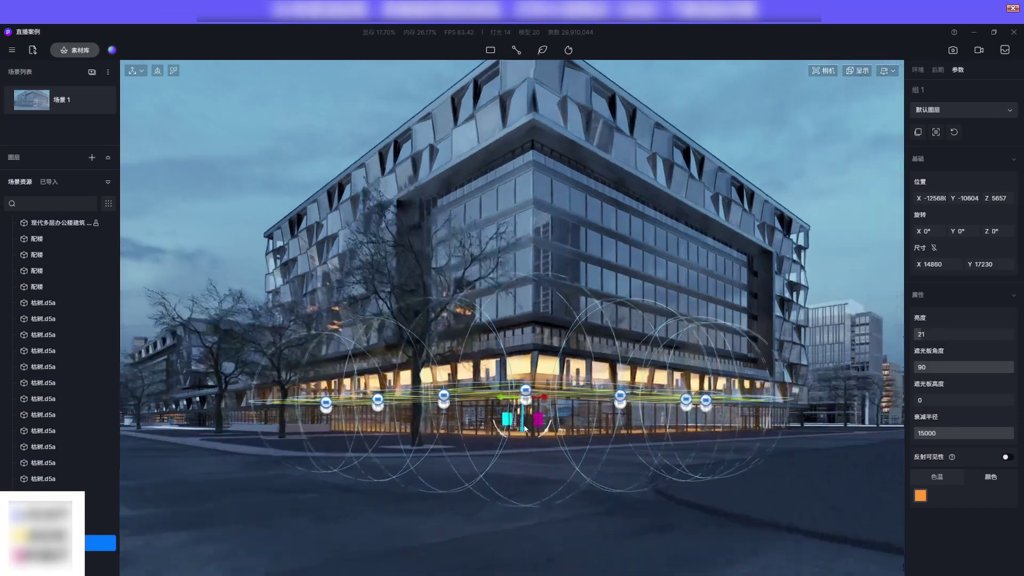
{"action": "scroll", "coordinate": [510, 429], "scroll_direction": "up", "scroll_amount": 3}
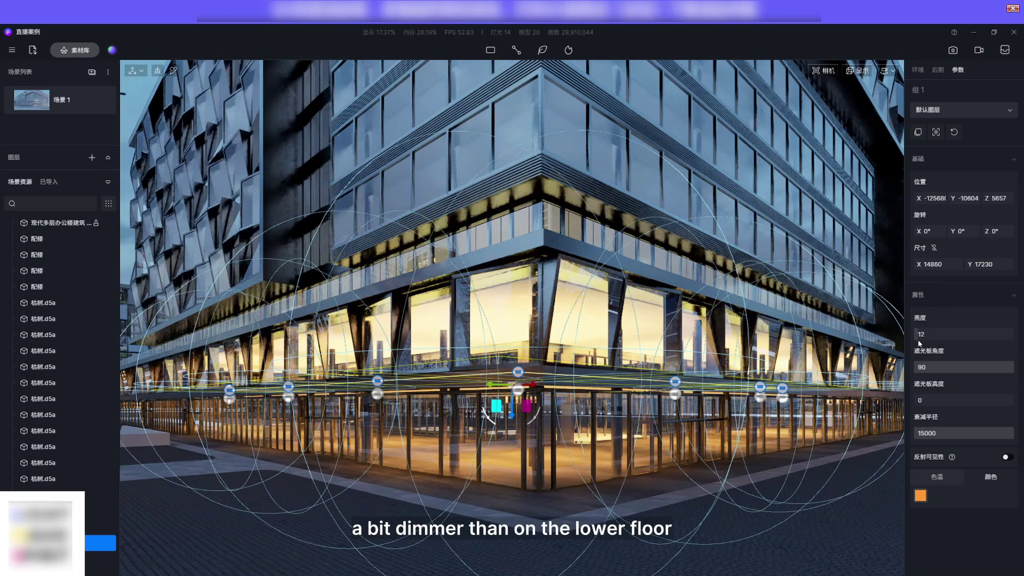
{"action": "left_click", "coordinate": [589, 570]}
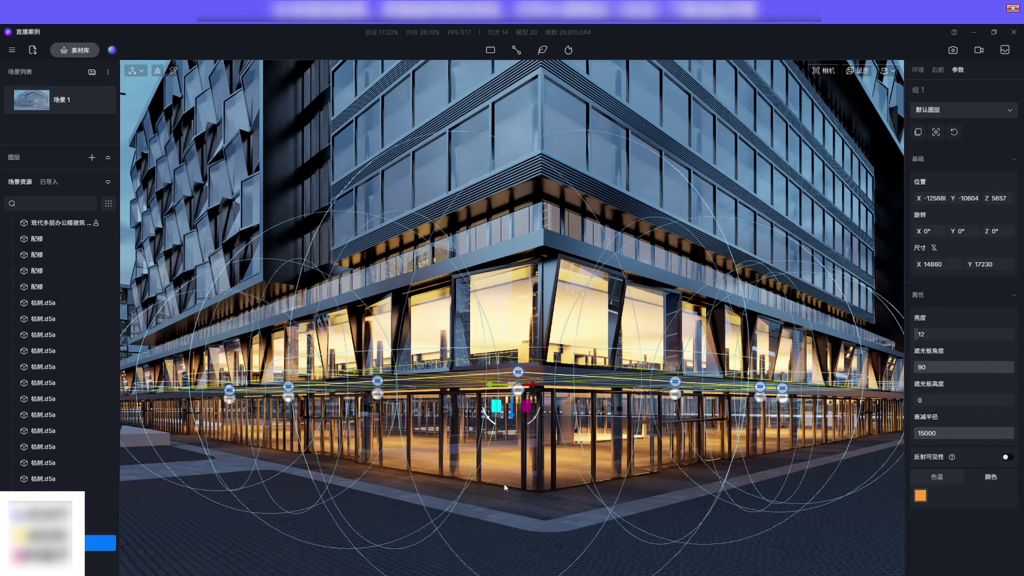
{"action": "scroll", "coordinate": [584, 414], "scroll_direction": "up", "scroll_amount": 5}
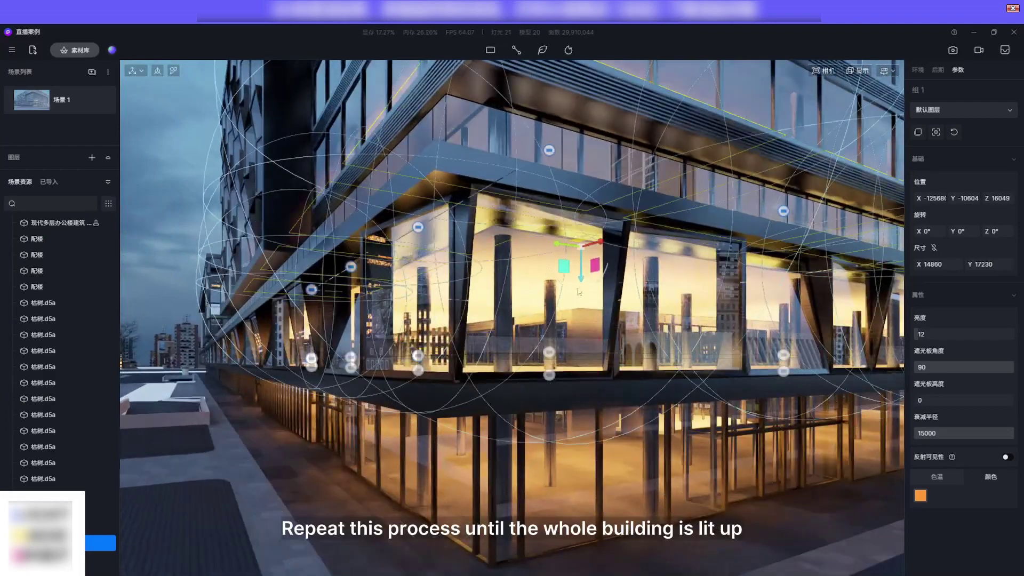
Lower one light into the ground floor, then dim and lift copies toward Z 24958, down to brightness 1.5.
{"action": "left_click_drag", "start_coordinate": [579, 292], "coordinate": [574, 457]}
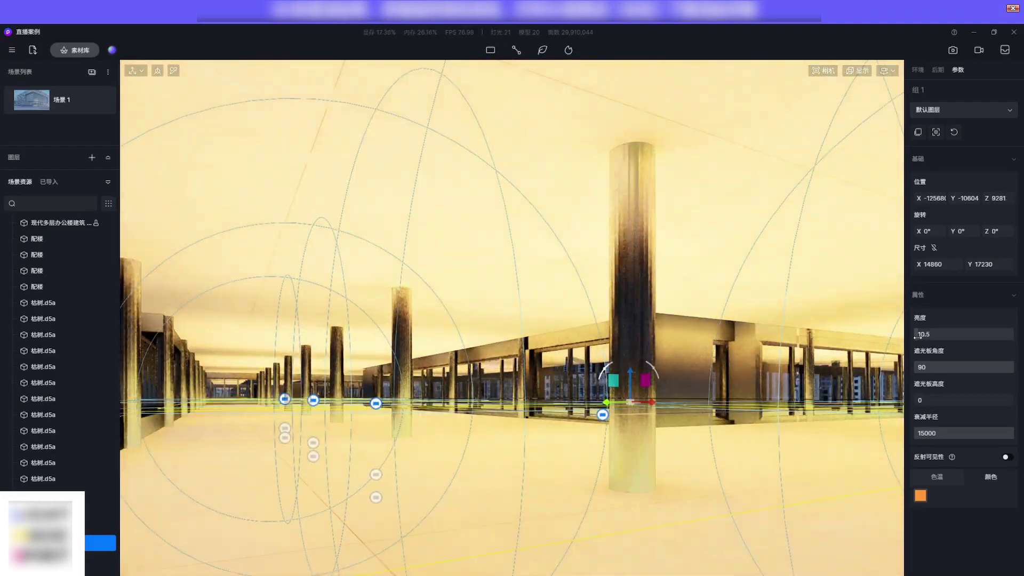
{"action": "left_click_drag", "start_coordinate": [917, 337], "coordinate": [561, 424]}
{"action": "left_click_drag", "start_coordinate": [630, 382], "coordinate": [641, 322]}
{"action": "left_click_drag", "start_coordinate": [915, 339], "coordinate": [602, 388]}
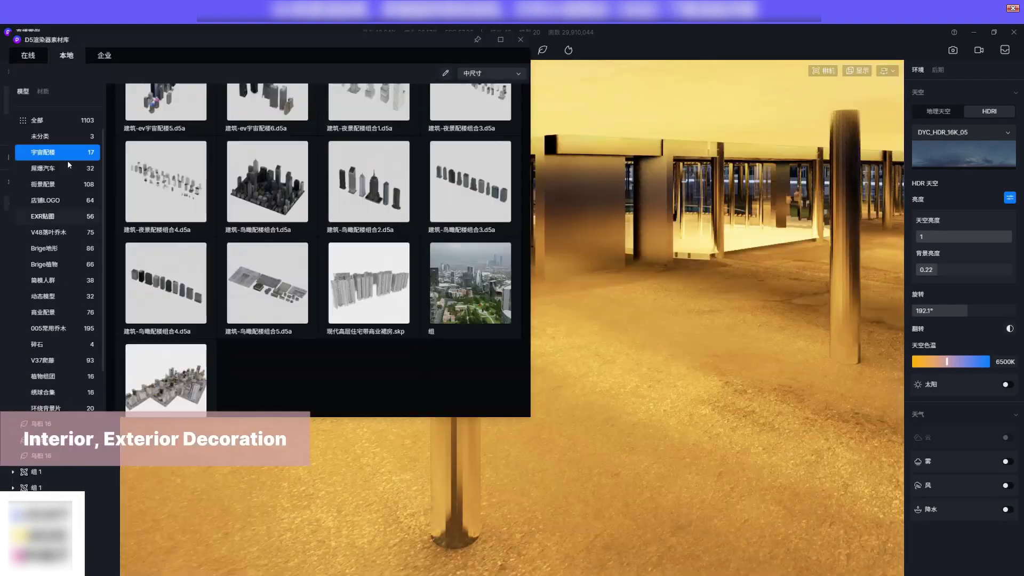
Open the street scenery asset library.
{"action": "left_click", "coordinate": [56, 184]}
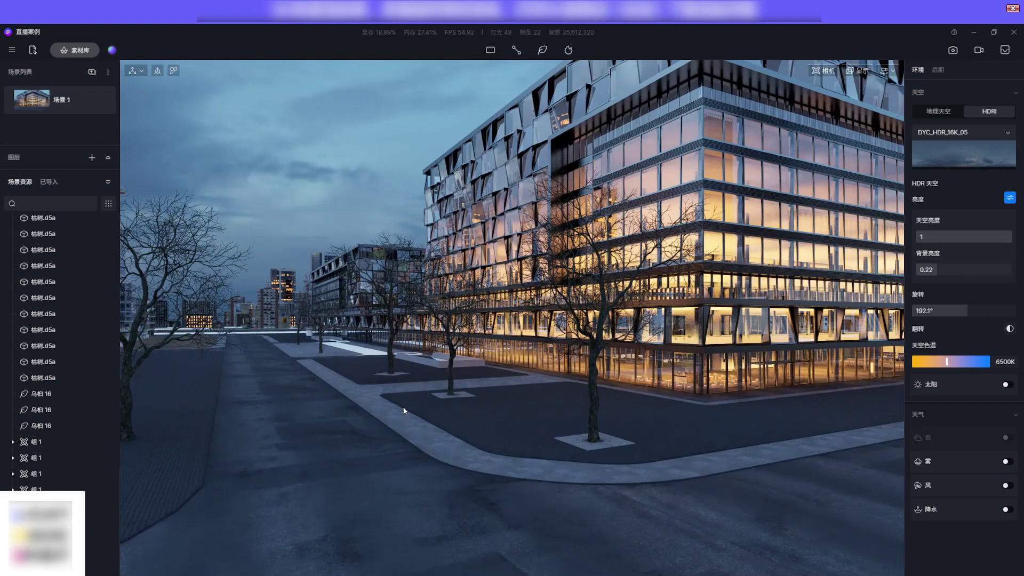
Check the finished reference render, then add a street lamp from the asset library along the road.
{"action": "left_click", "coordinate": [75, 50]}
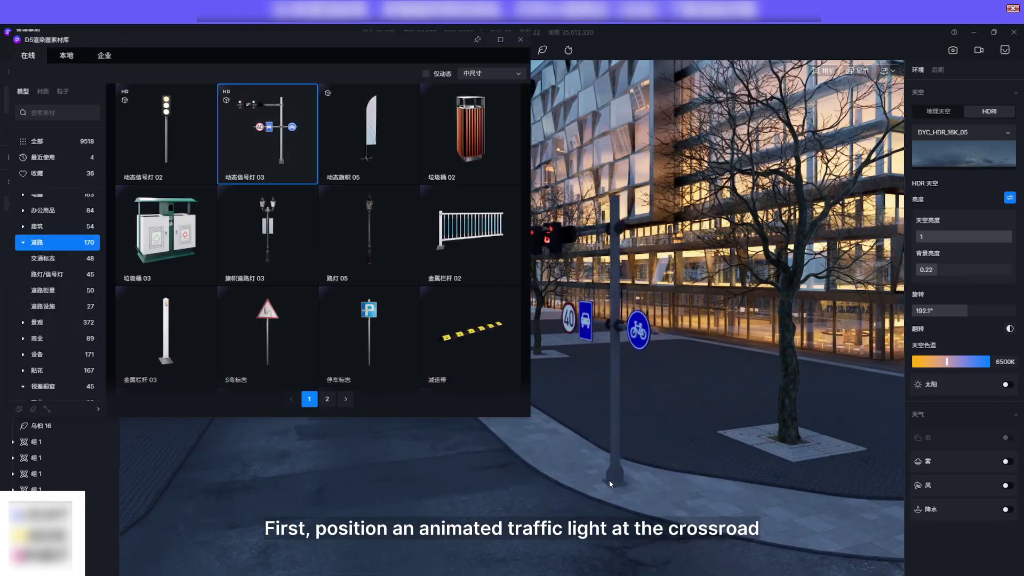
{"action": "left_click", "coordinate": [521, 40]}
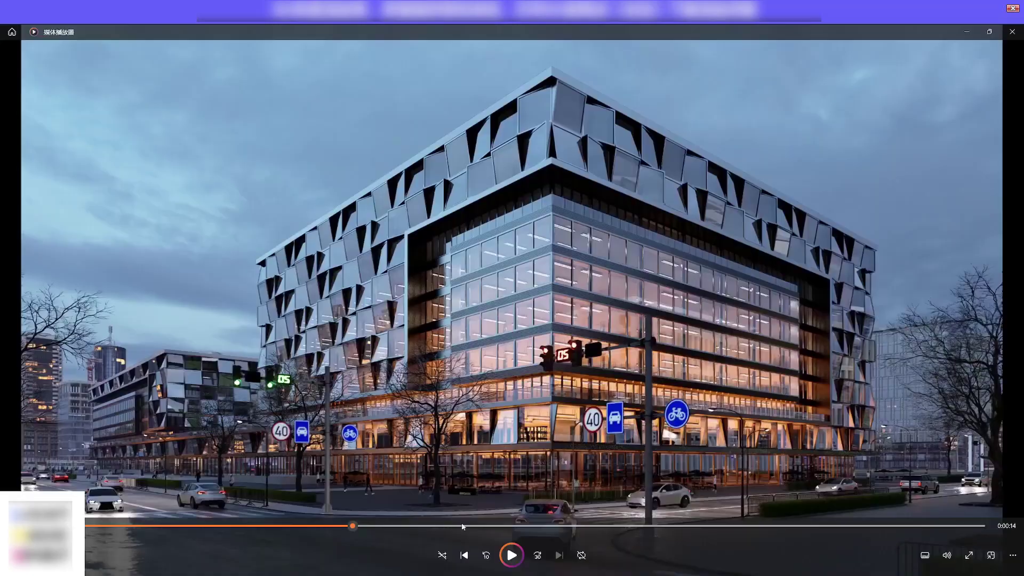
{"action": "left_click", "coordinate": [512, 555]}
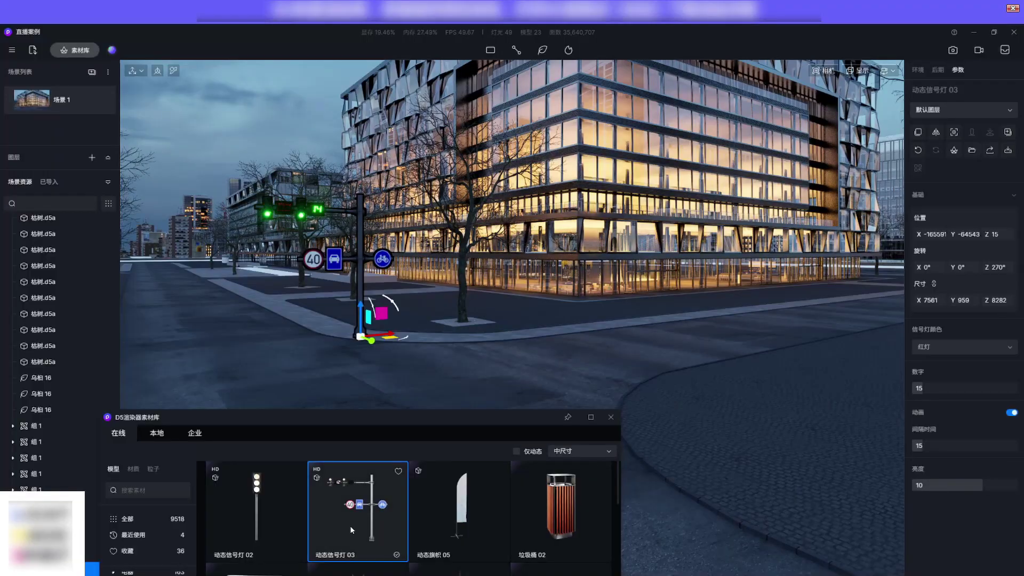
{"action": "left_click", "coordinate": [612, 417]}
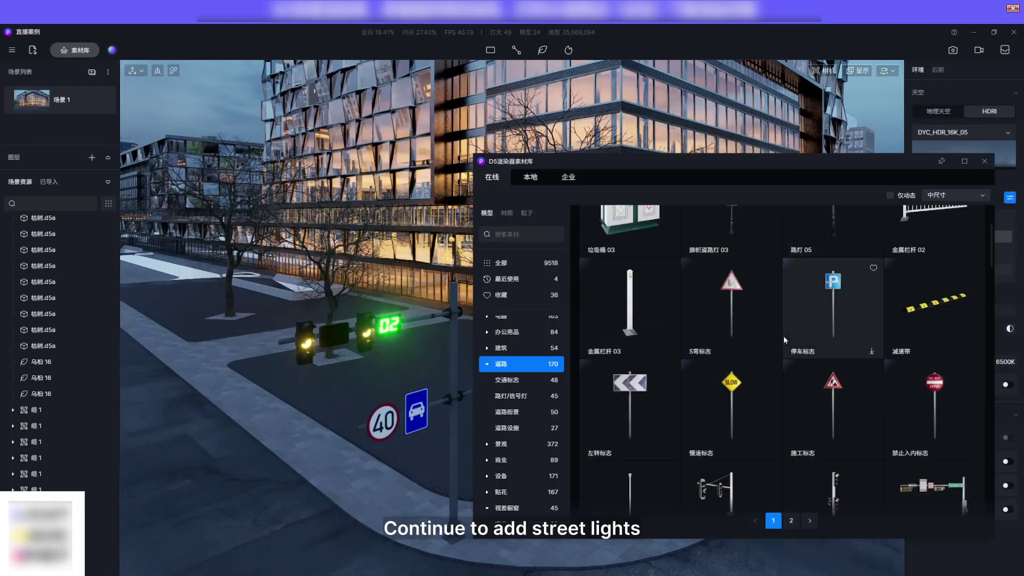
{"action": "scroll", "coordinate": [783, 336], "scroll_direction": "up", "scroll_amount": 2}
{"action": "left_click_drag", "start_coordinate": [832, 251], "coordinate": [435, 491]}
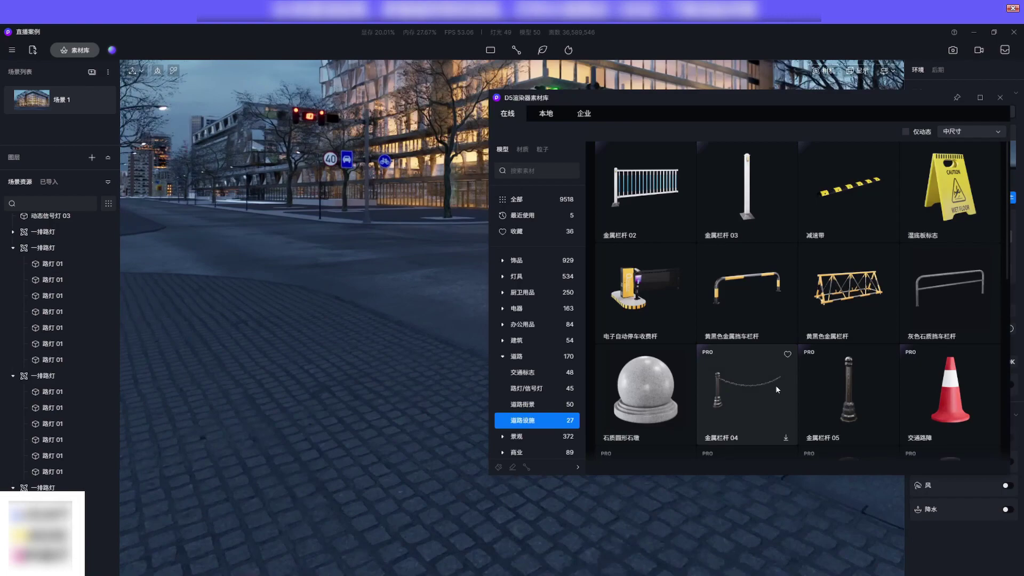
Place a 金属栏杆 metal barrier along the street and rotate it to align.
{"action": "scroll", "coordinate": [777, 389], "scroll_direction": "down", "scroll_amount": 8}
{"action": "left_click", "coordinate": [813, 364]}
{"action": "left_click", "coordinate": [405, 362]}
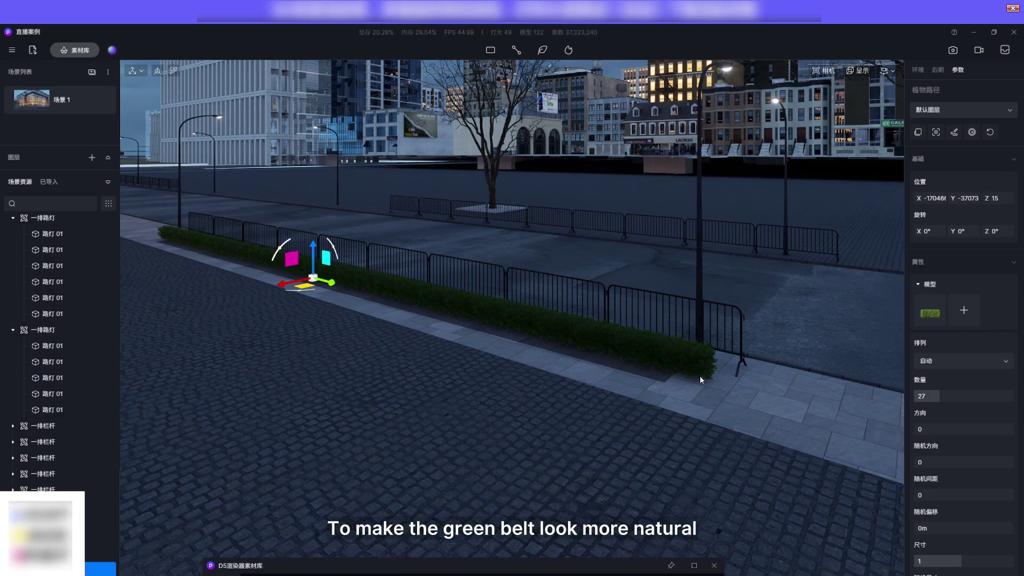
Set the hedge plants to Size 1.35 and Count 14.
{"action": "scroll", "coordinate": [699, 376], "scroll_direction": "up", "scroll_amount": 10}
{"action": "scroll", "coordinate": [944, 501], "scroll_direction": "down", "scroll_amount": 3}
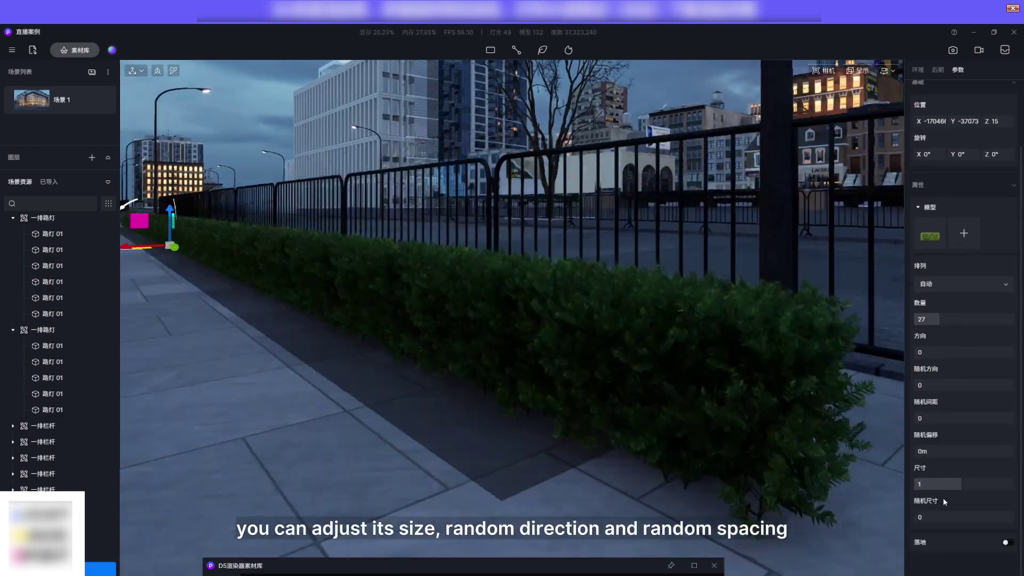
{"action": "left_click_drag", "start_coordinate": [939, 483], "coordinate": [955, 483]}
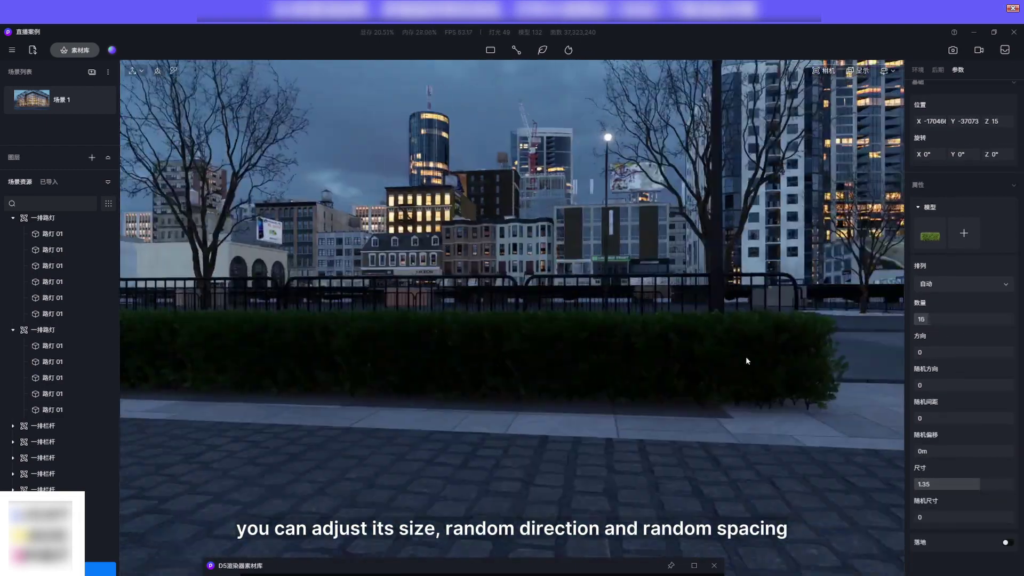
{"action": "left_click_drag", "start_coordinate": [920, 318], "coordinate": [926, 317]}
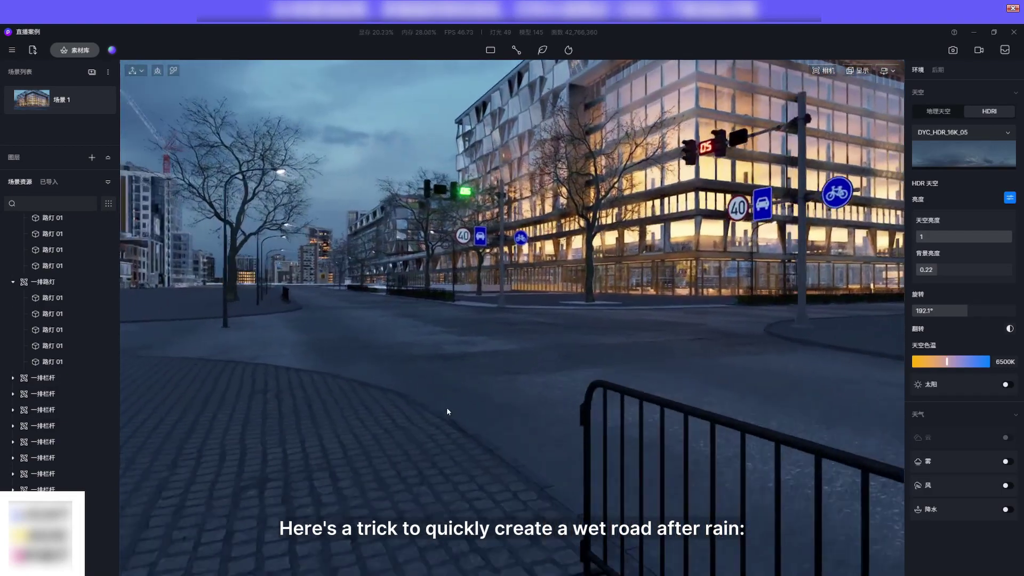
Give the road pavement material a wet look by adjusting its roughness and height.
{"action": "left_click", "coordinate": [560, 377]}
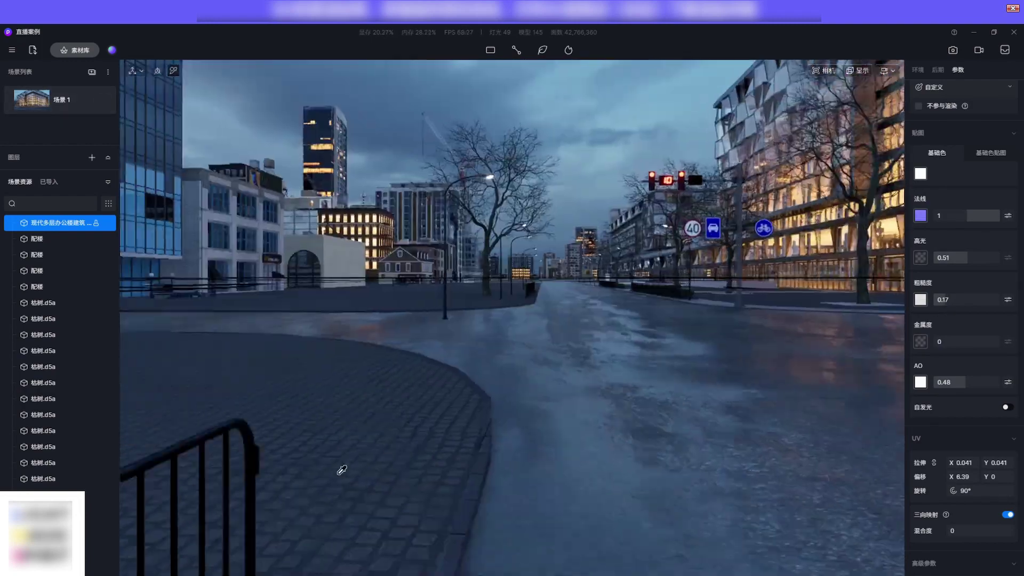
{"action": "left_click", "coordinate": [339, 469]}
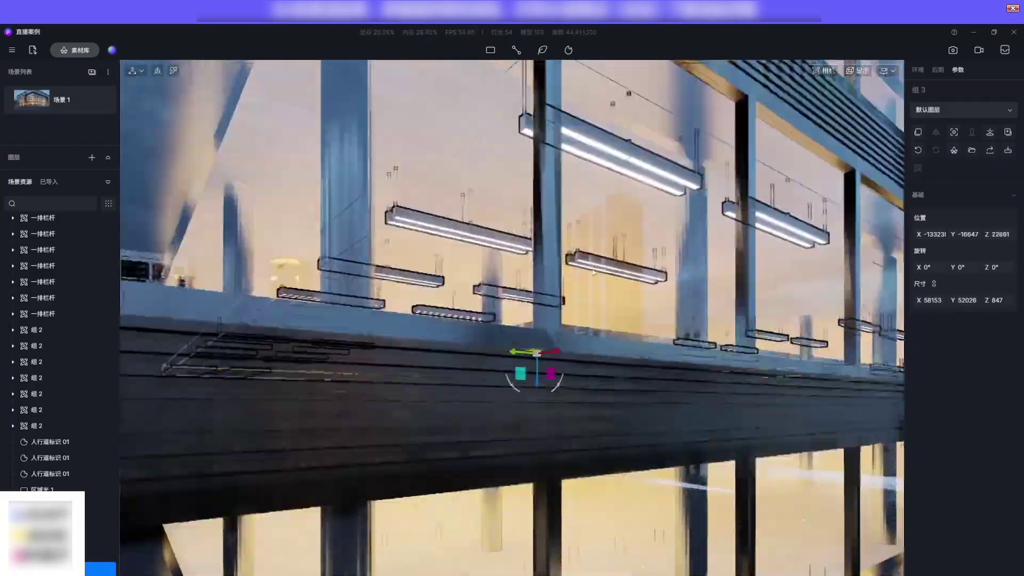
Create an animated path set to Vehicle so cars drive along the road.
{"action": "left_click", "coordinate": [516, 50]}
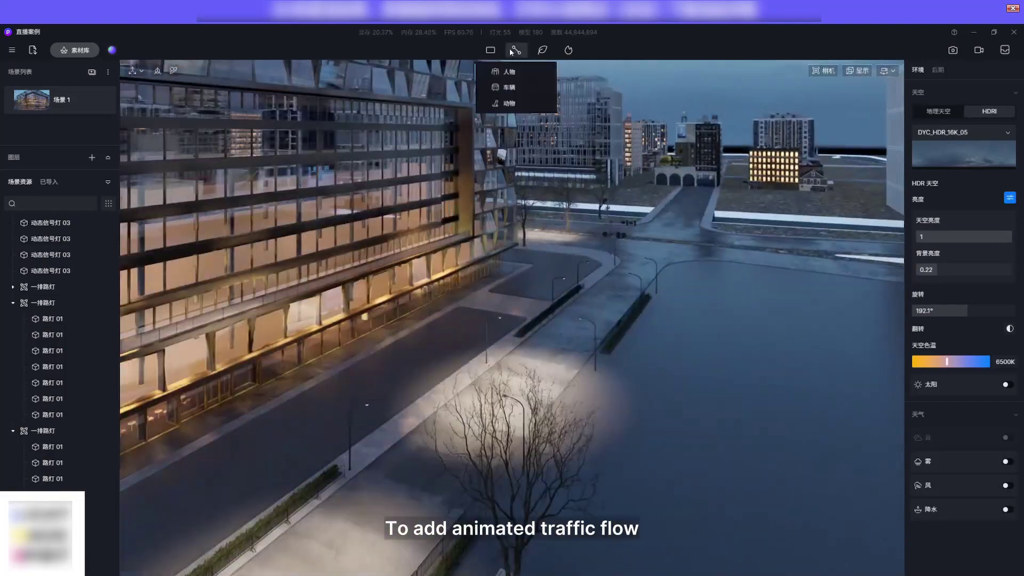
{"action": "left_click", "coordinate": [523, 90]}
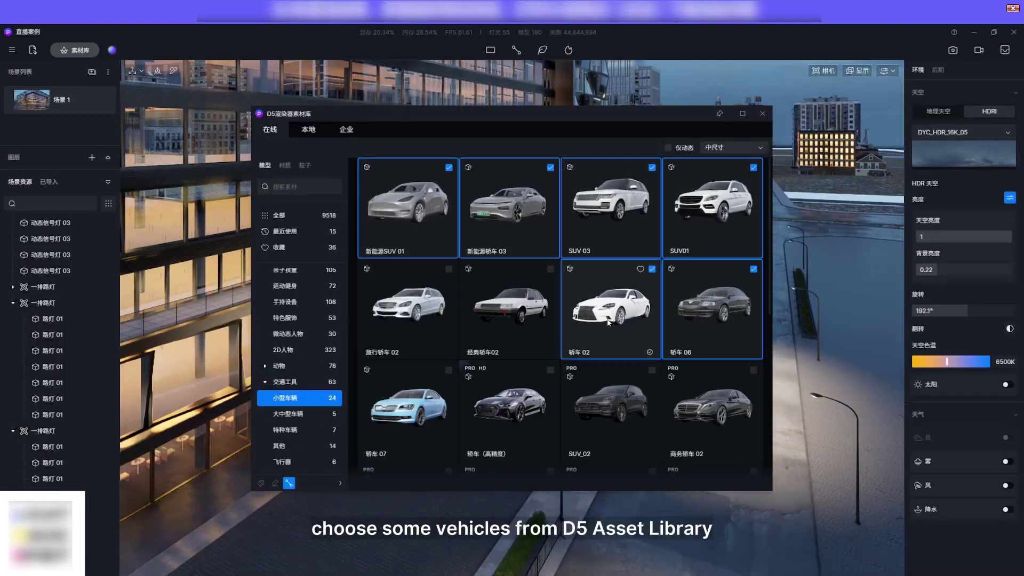
{"action": "scroll", "coordinate": [608, 322], "scroll_direction": "down", "scroll_amount": 5}
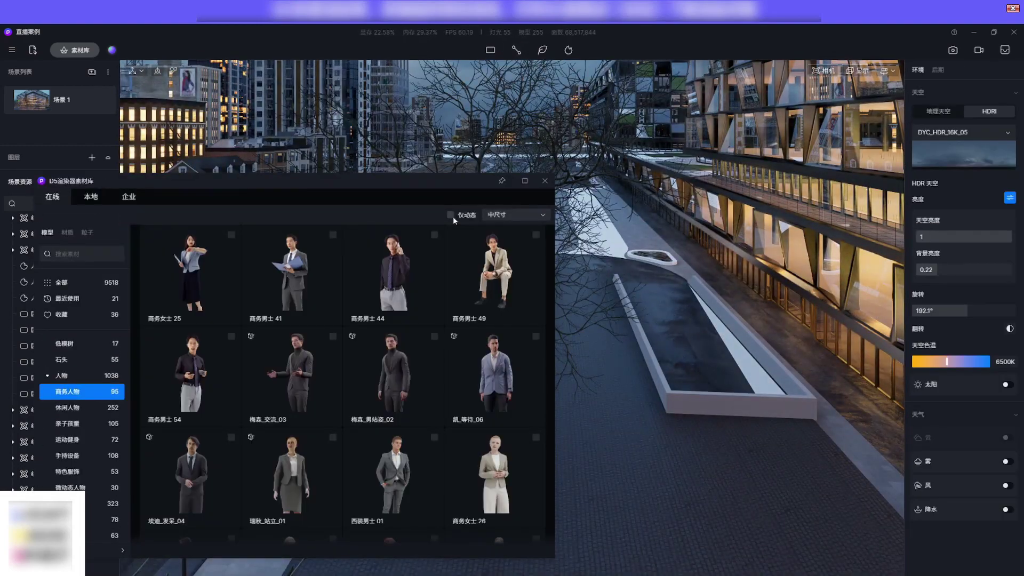
Filter the library to animated people only and browse the sports and fitness category.
{"action": "left_click", "coordinate": [450, 215]}
{"action": "scroll", "coordinate": [395, 278], "scroll_direction": "down", "scroll_amount": 2}
{"action": "scroll", "coordinate": [395, 278], "scroll_direction": "down", "scroll_amount": 3}
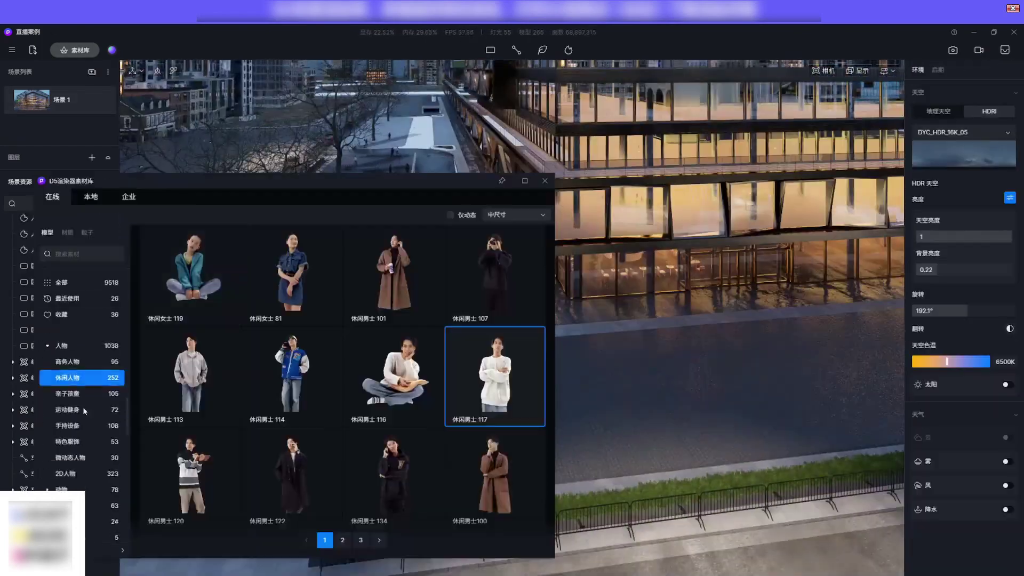
{"action": "left_click", "coordinate": [84, 410]}
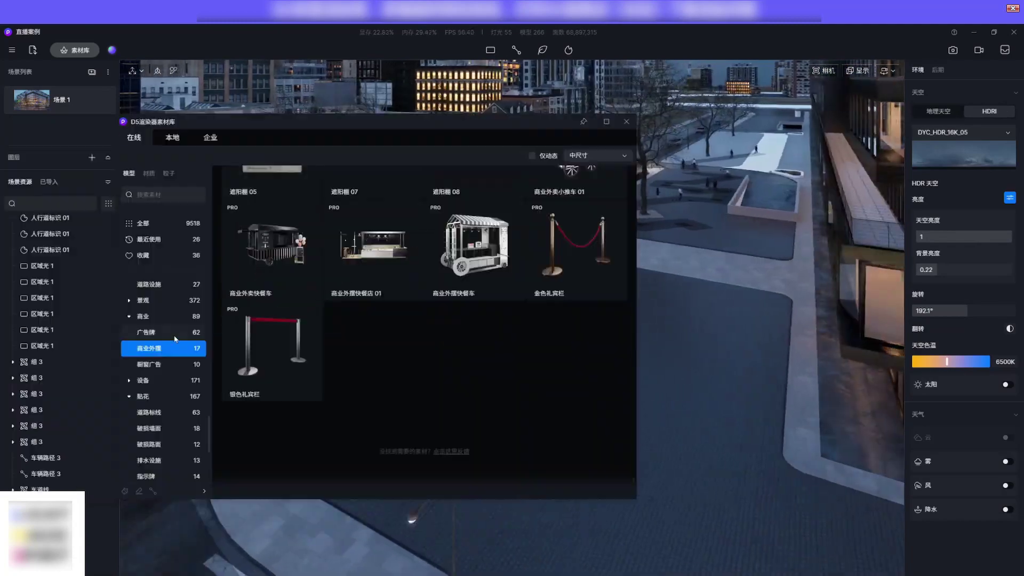
Add umbrella table sets and a casual man figure to the plaza.
{"action": "left_click", "coordinate": [474, 418]}
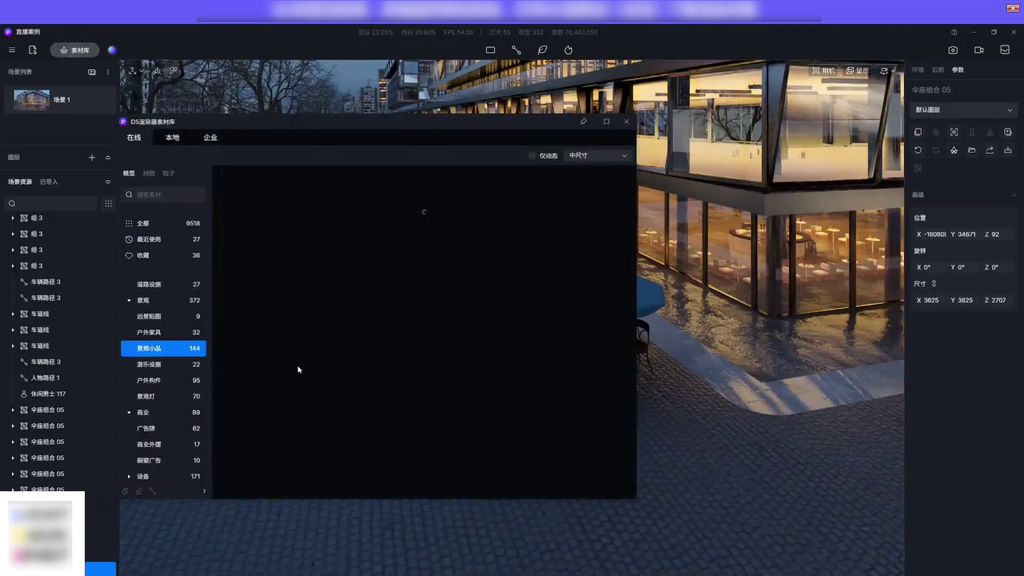
{"action": "scroll", "coordinate": [142, 233], "scroll_direction": "down", "scroll_amount": 3}
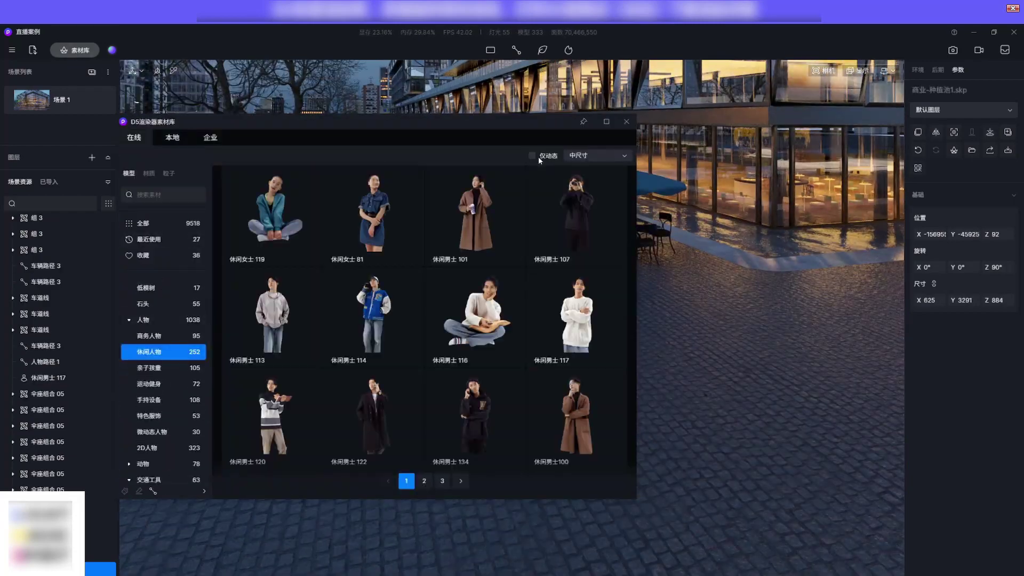
{"action": "left_click", "coordinate": [475, 216]}
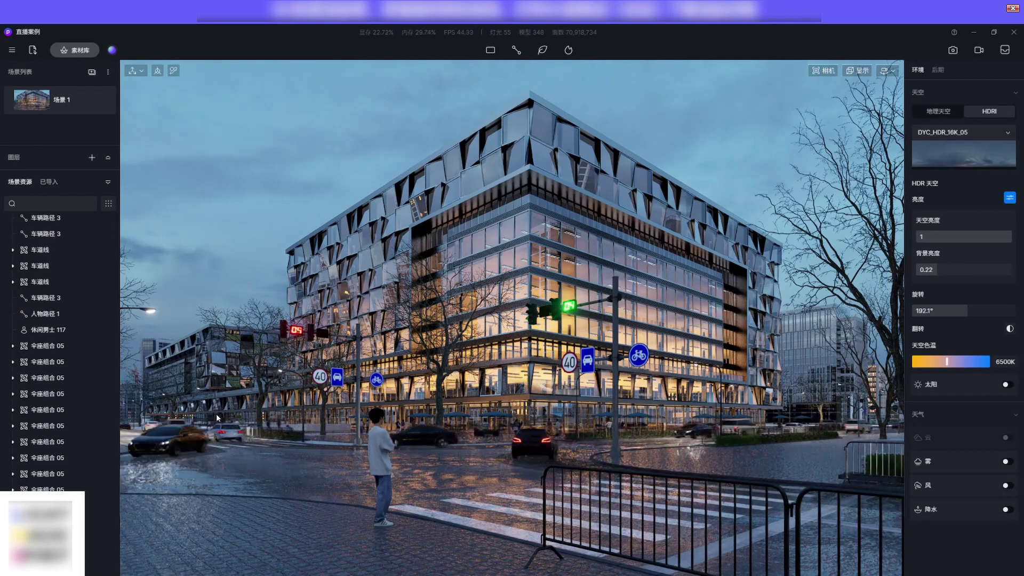
Delete the standing casual man figure 休闲男士 117 from the crosswalk.
{"action": "left_click", "coordinate": [385, 470]}
{"action": "key", "text": "Delete"}
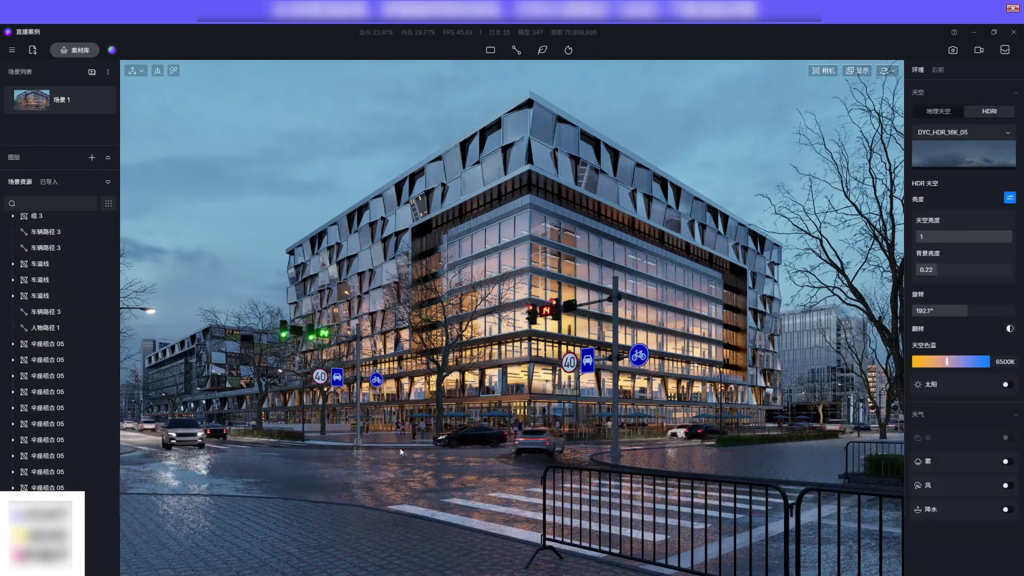